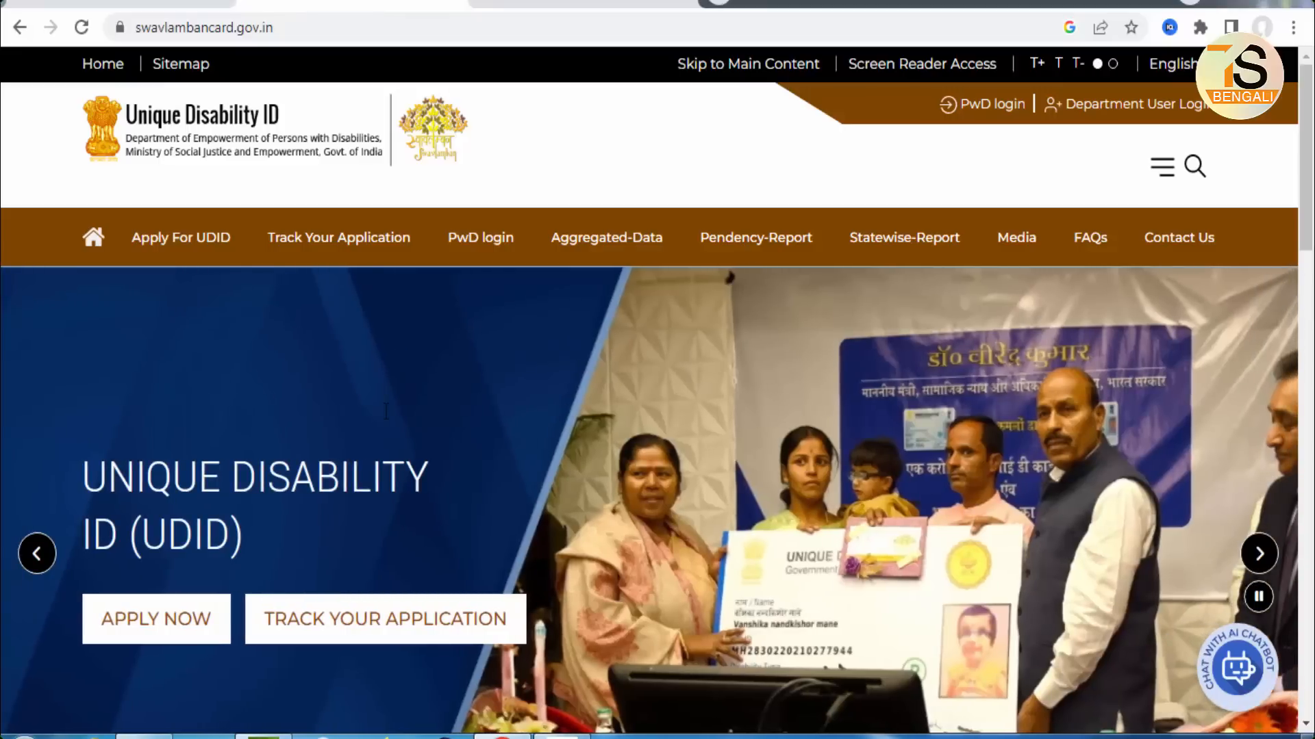
Step: From Apply For UDID, tick 'I have read and understood the process' and submit
{"action": "mouse_move", "coordinate": [117, 222]}
{"action": "left_mouse_down"}
{"action": "mouse_move", "coordinate": [219, 274]}
{"action": "mouse_move", "coordinate": [242, 258]}
{"action": "left_mouse_up"}
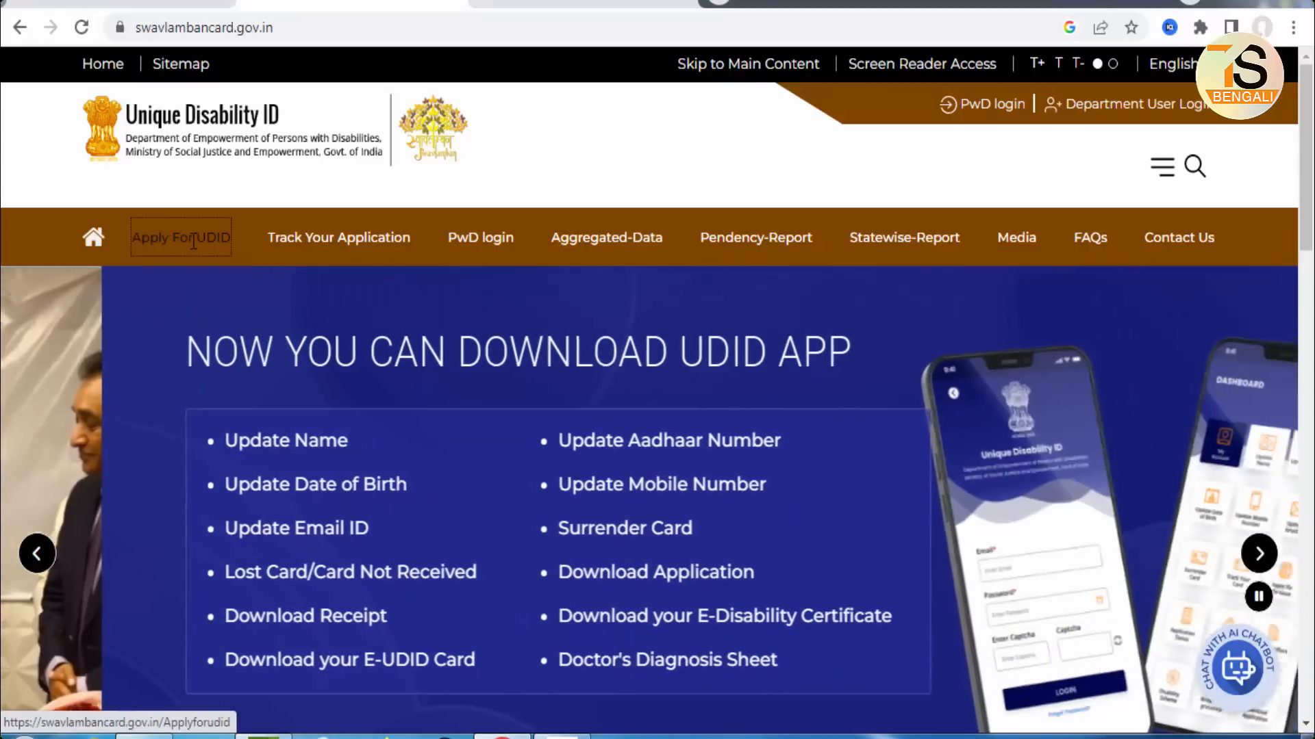
{"action": "left_click", "coordinate": [193, 239]}
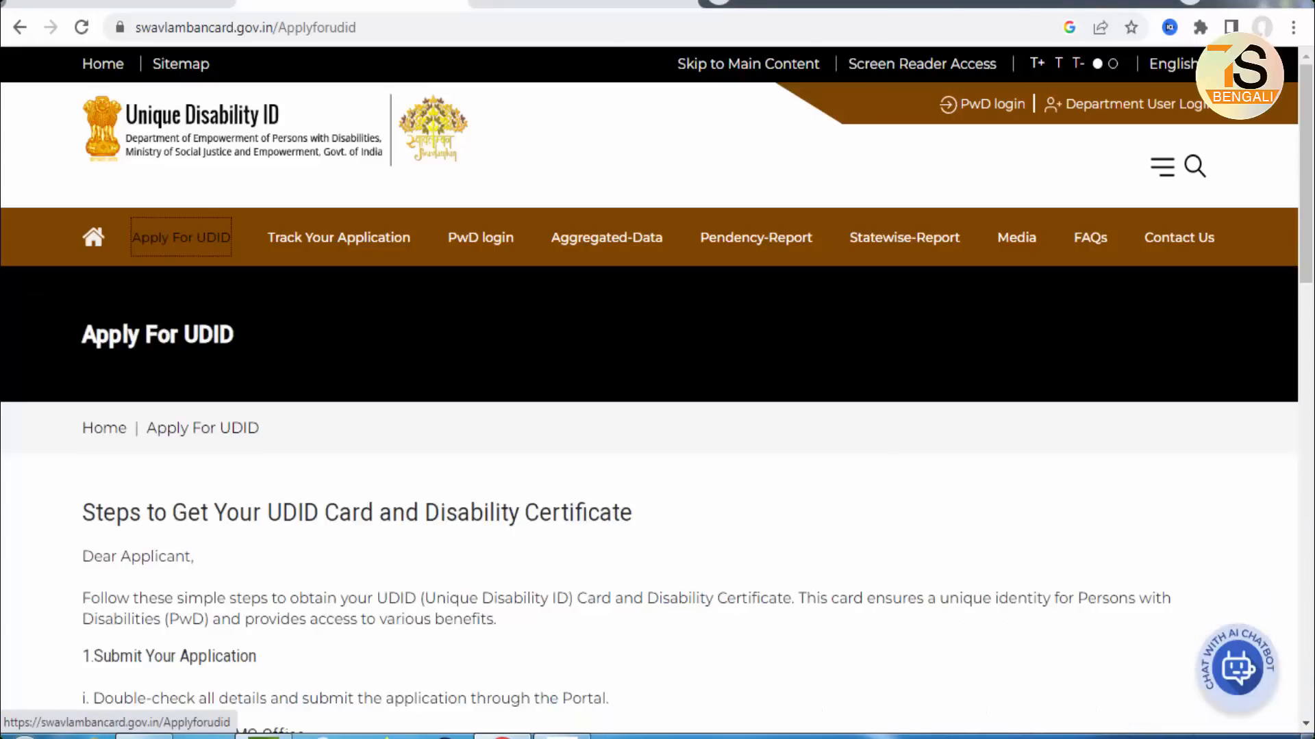
{"action": "scroll", "coordinate": [695, 437], "scroll_direction": "down", "scroll_amount": 5}
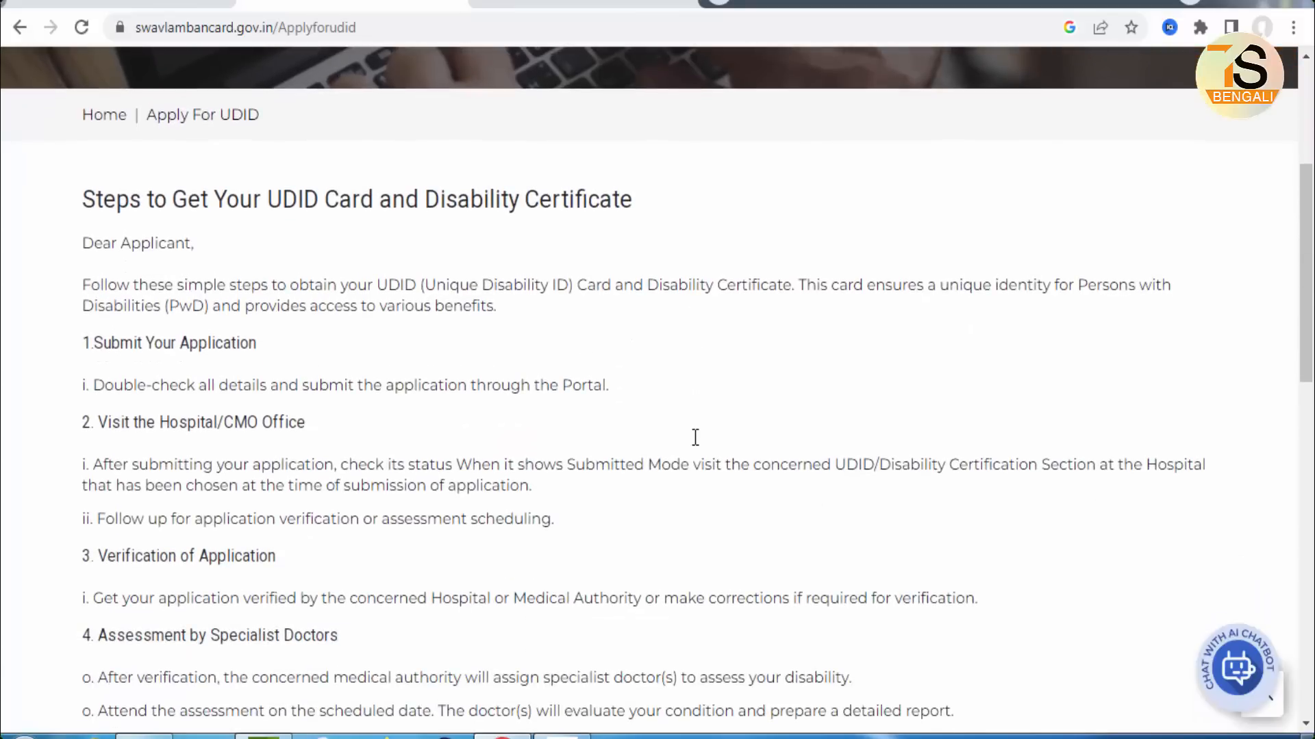
{"action": "scroll", "coordinate": [695, 437], "scroll_direction": "down", "scroll_amount": 1}
{"action": "scroll", "coordinate": [695, 437], "scroll_direction": "down", "scroll_amount": 2}
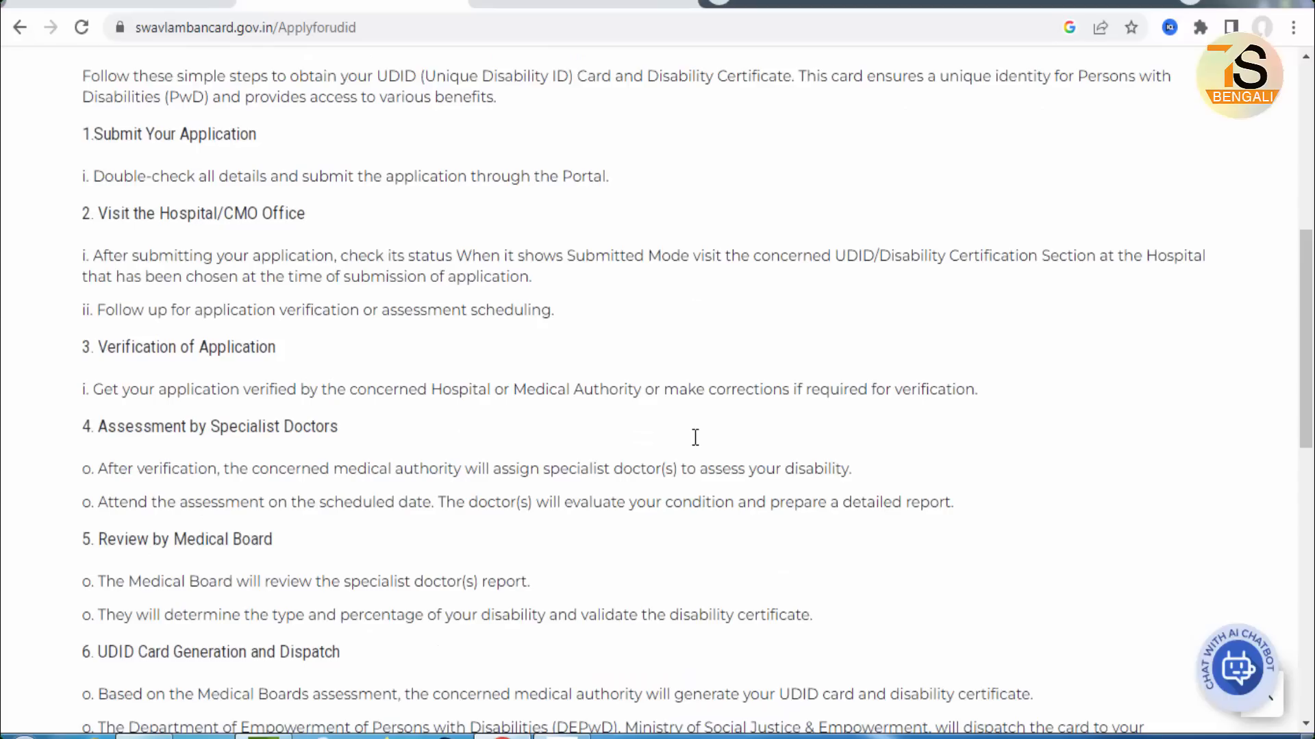
{"action": "scroll", "coordinate": [695, 437], "scroll_direction": "down", "scroll_amount": 5}
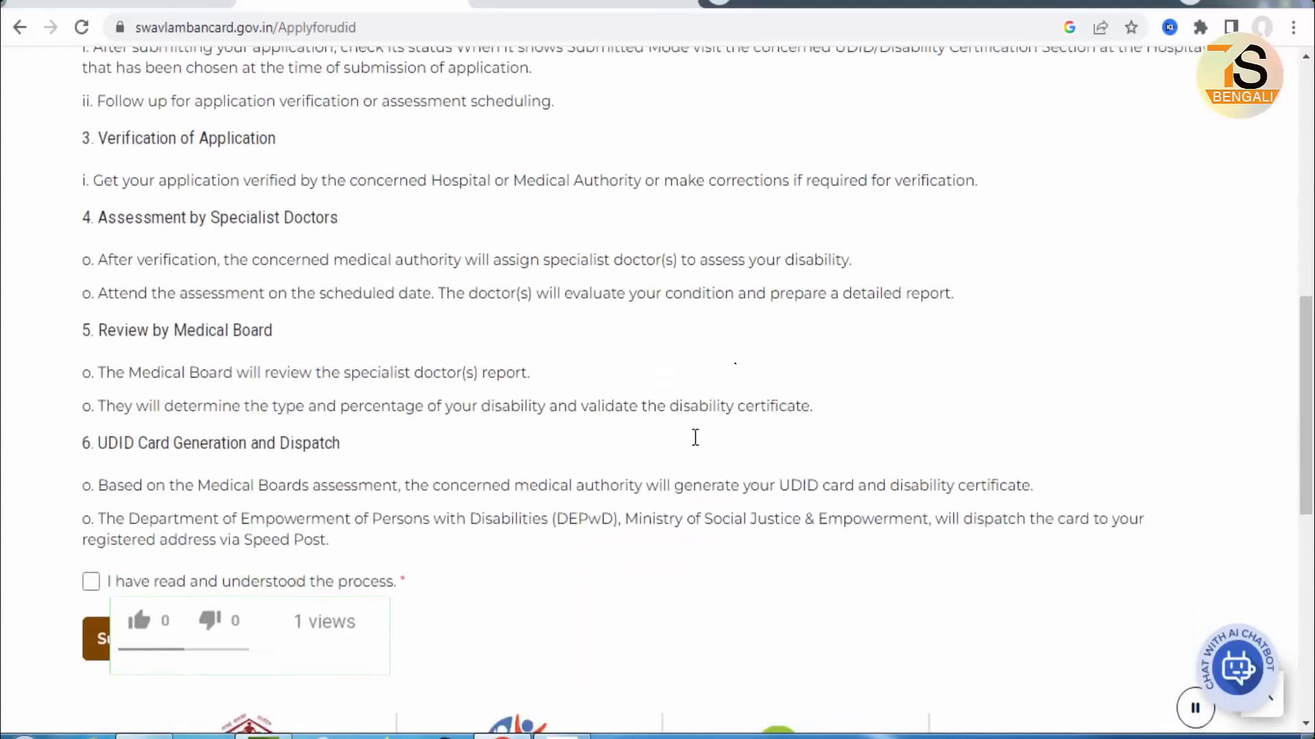
{"action": "left_click", "coordinate": [139, 622]}
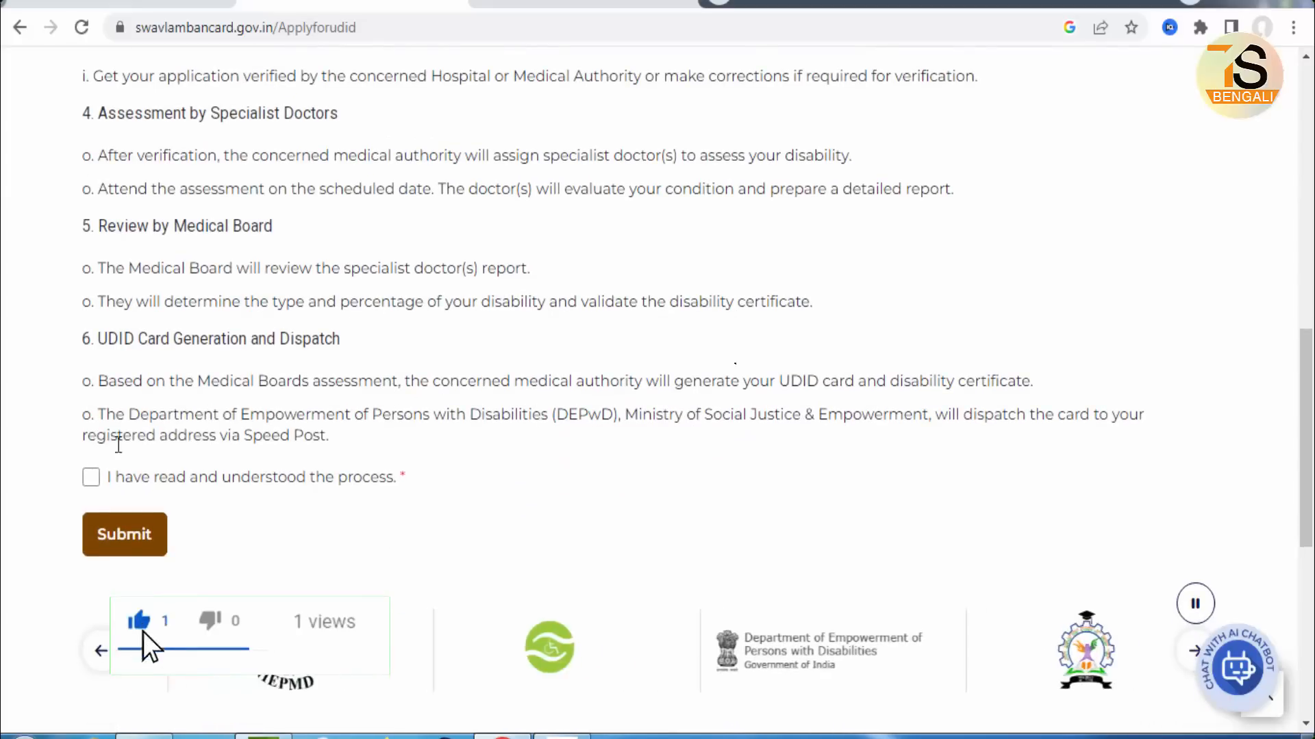
{"action": "left_click", "coordinate": [91, 477]}
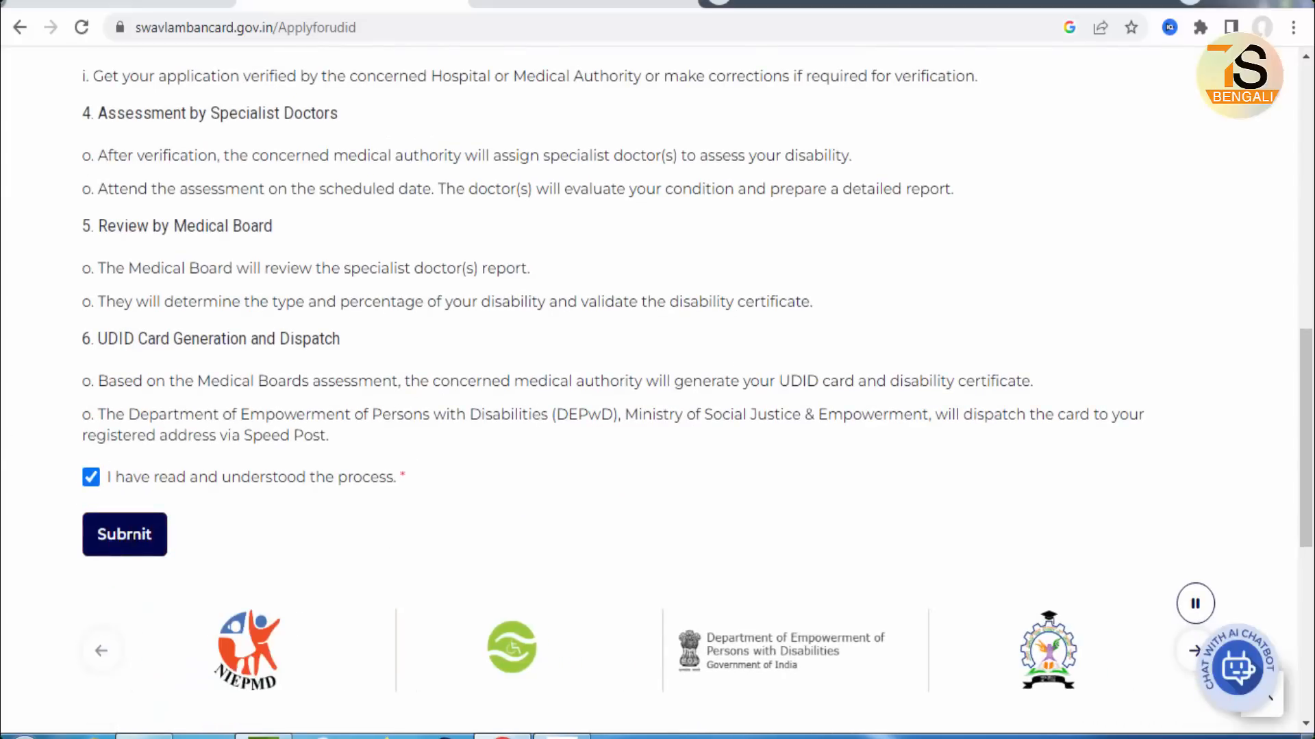
{"action": "left_click", "coordinate": [124, 535]}
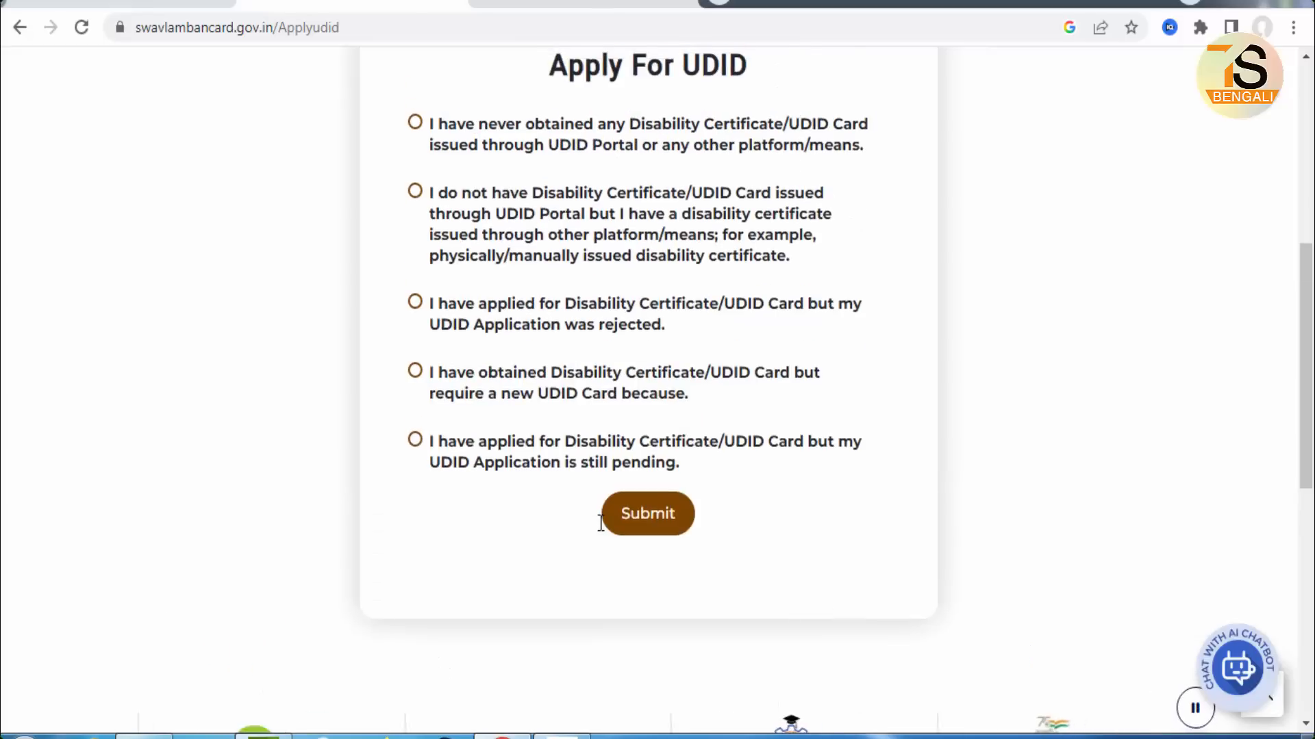
Step: Set applicant status to certificate issued through other platform/means after trying the other options
{"action": "scroll", "coordinate": [601, 523], "scroll_direction": "up", "scroll_amount": 2}
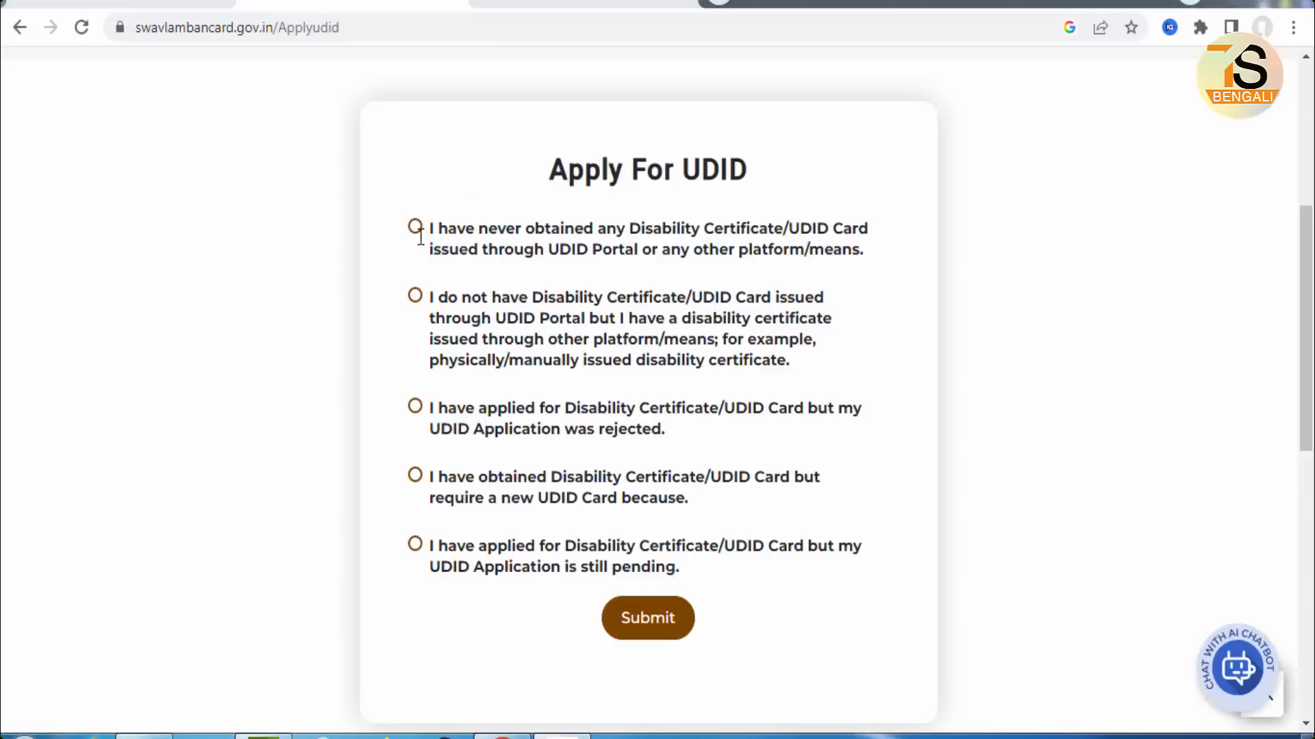
{"action": "left_click", "coordinate": [419, 227]}
{"action": "left_click", "coordinate": [415, 294]}
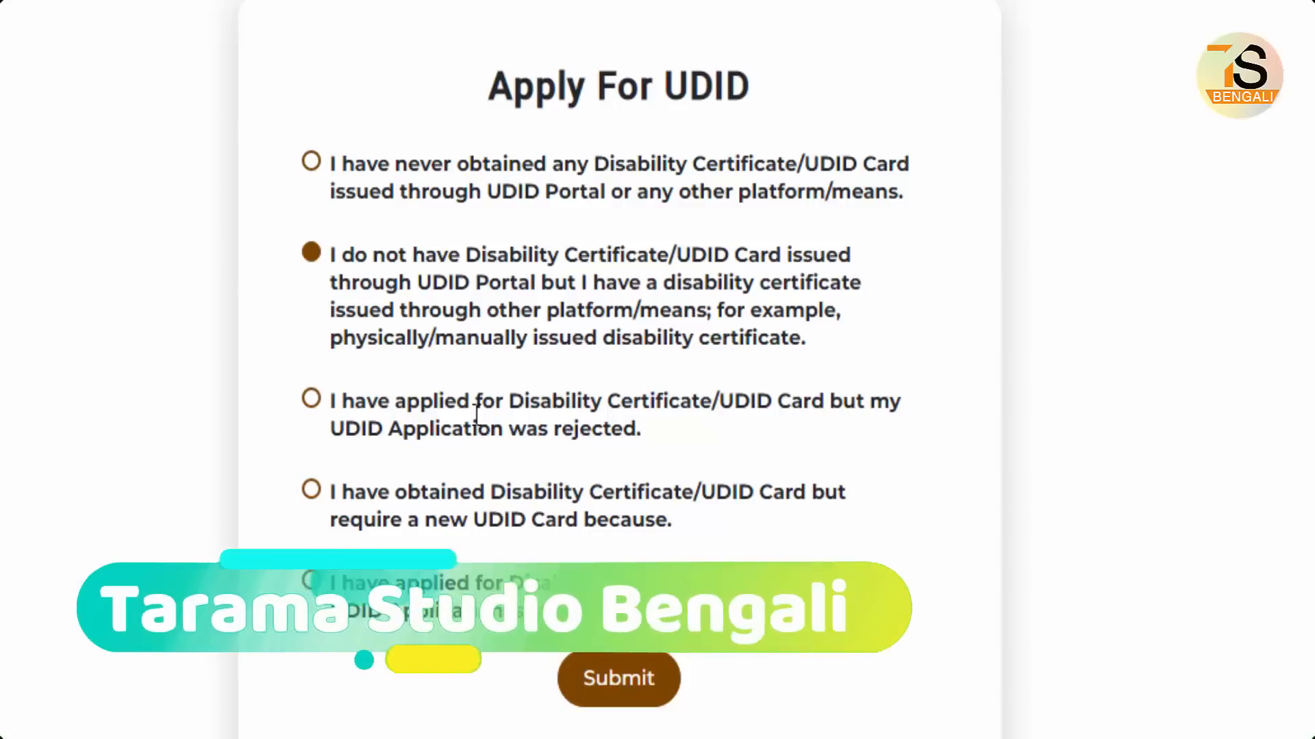
{"action": "left_click", "coordinate": [311, 399]}
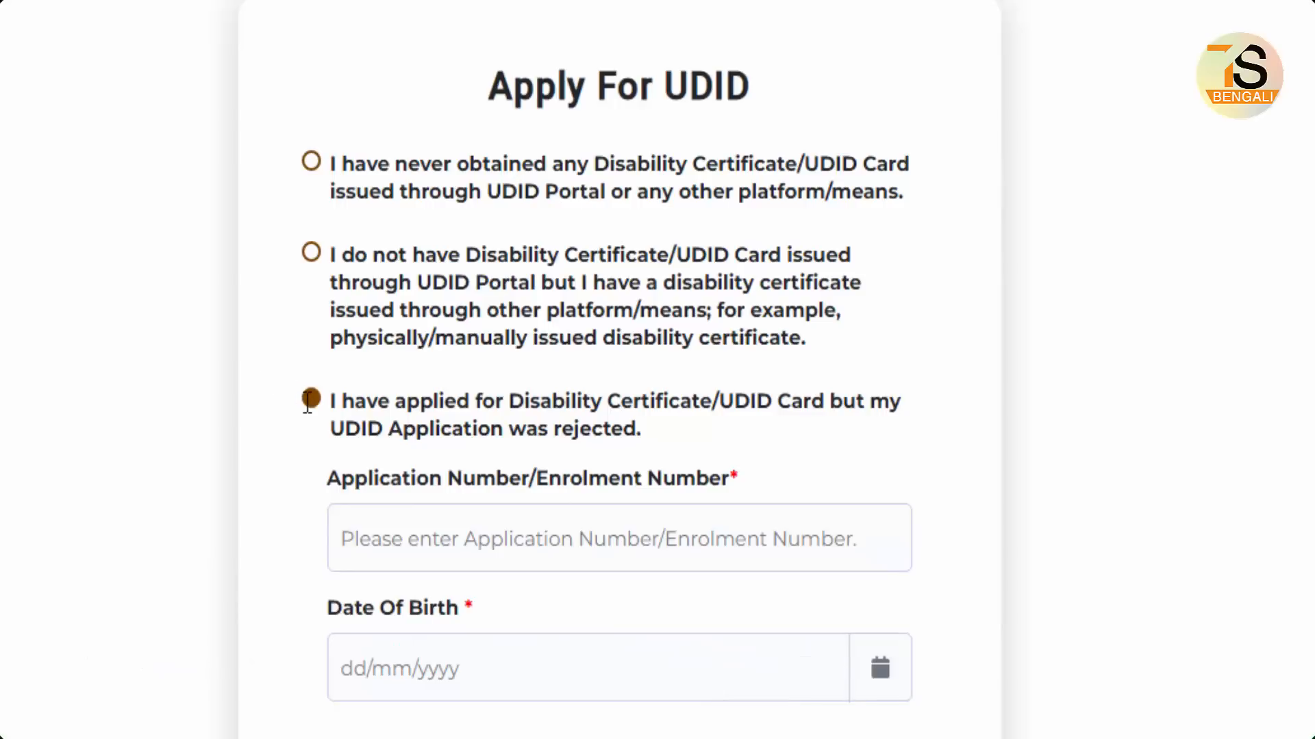
{"action": "key", "text": "Up"}
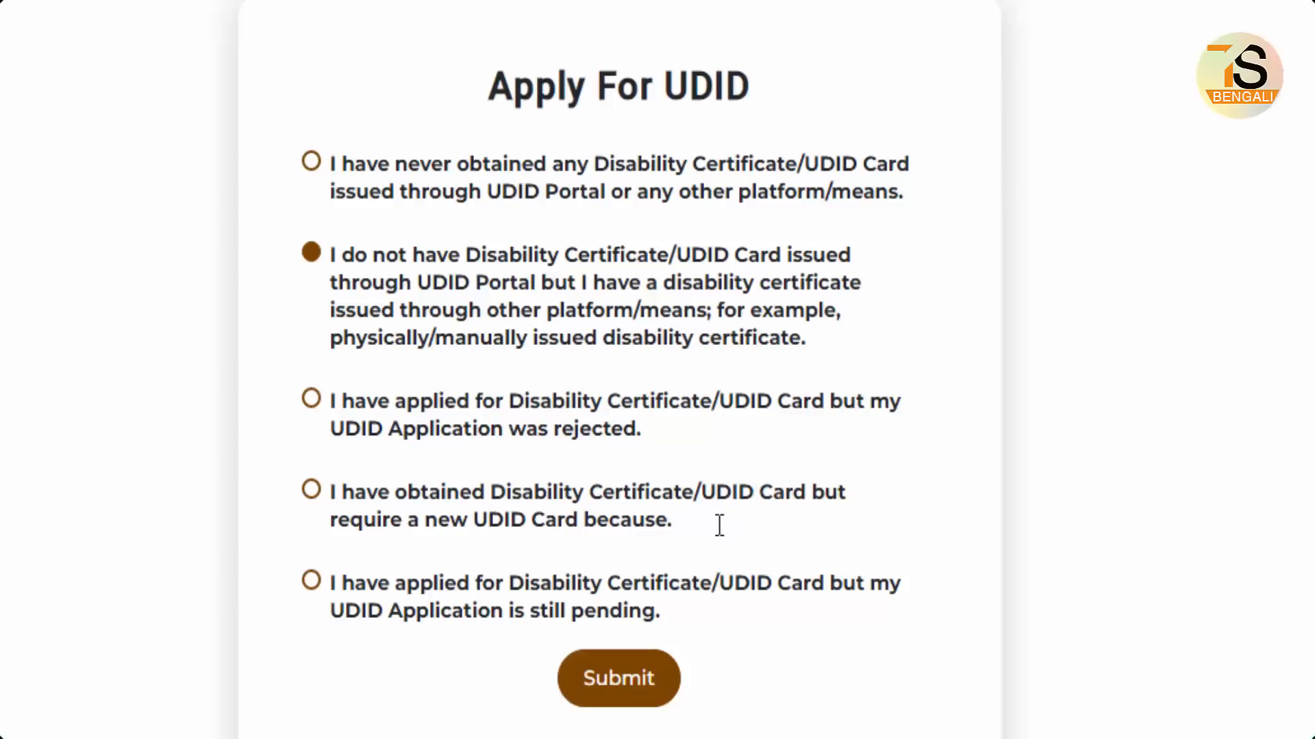
{"action": "left_click", "coordinate": [311, 491]}
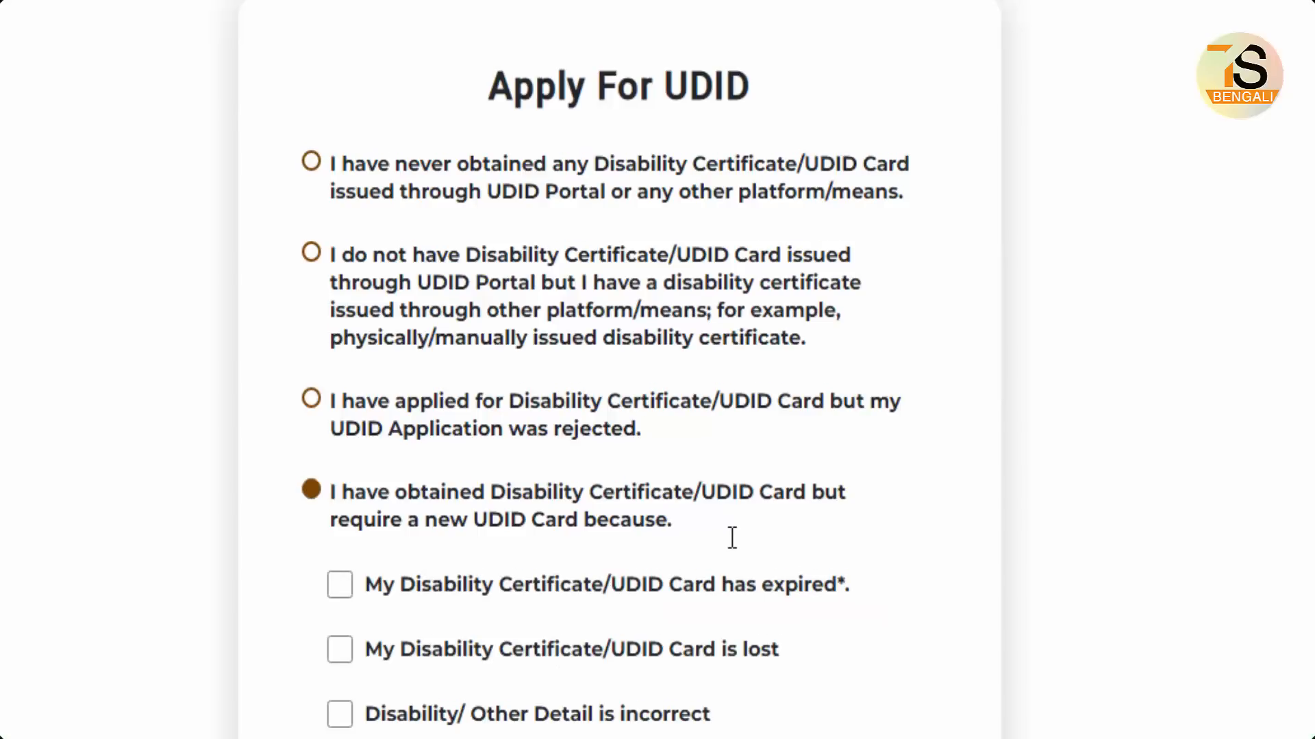
{"action": "scroll", "coordinate": [726, 534], "scroll_direction": "down", "scroll_amount": 4}
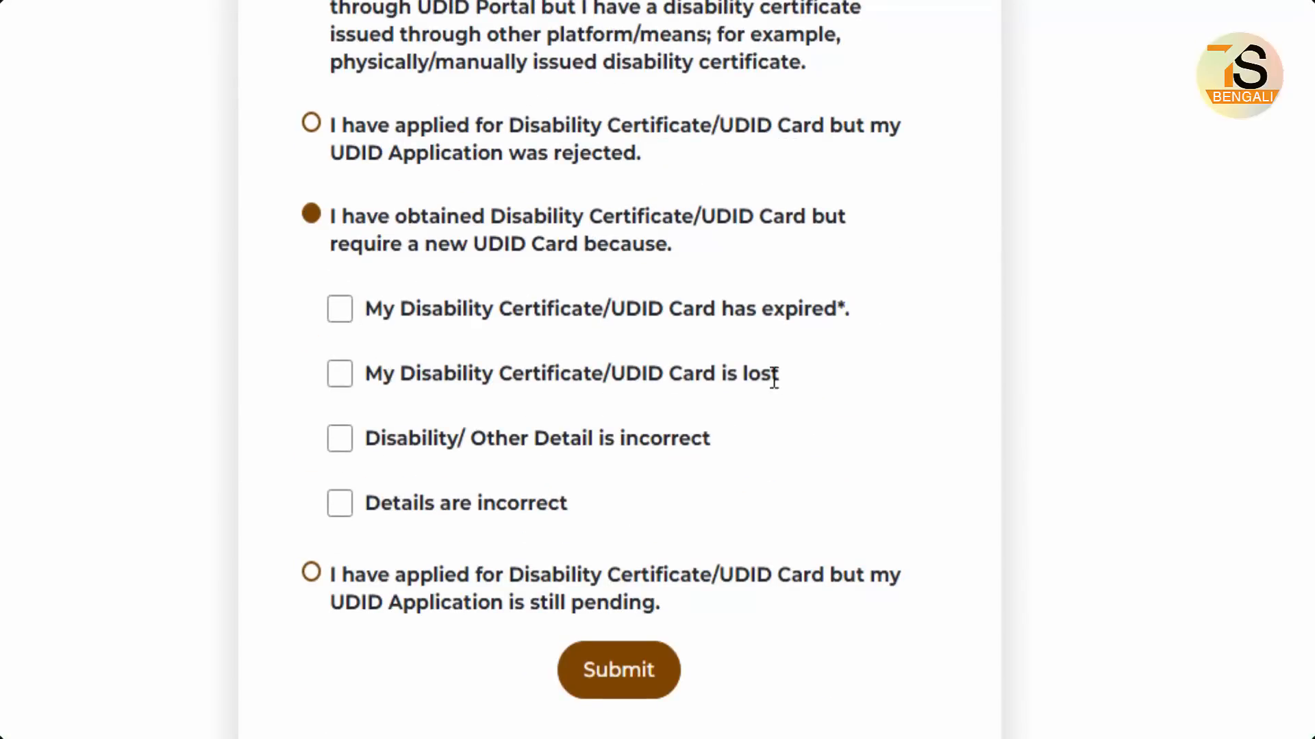
{"action": "left_click", "coordinate": [344, 373]}
{"action": "left_click", "coordinate": [344, 373]}
{"action": "left_click", "coordinate": [311, 573]}
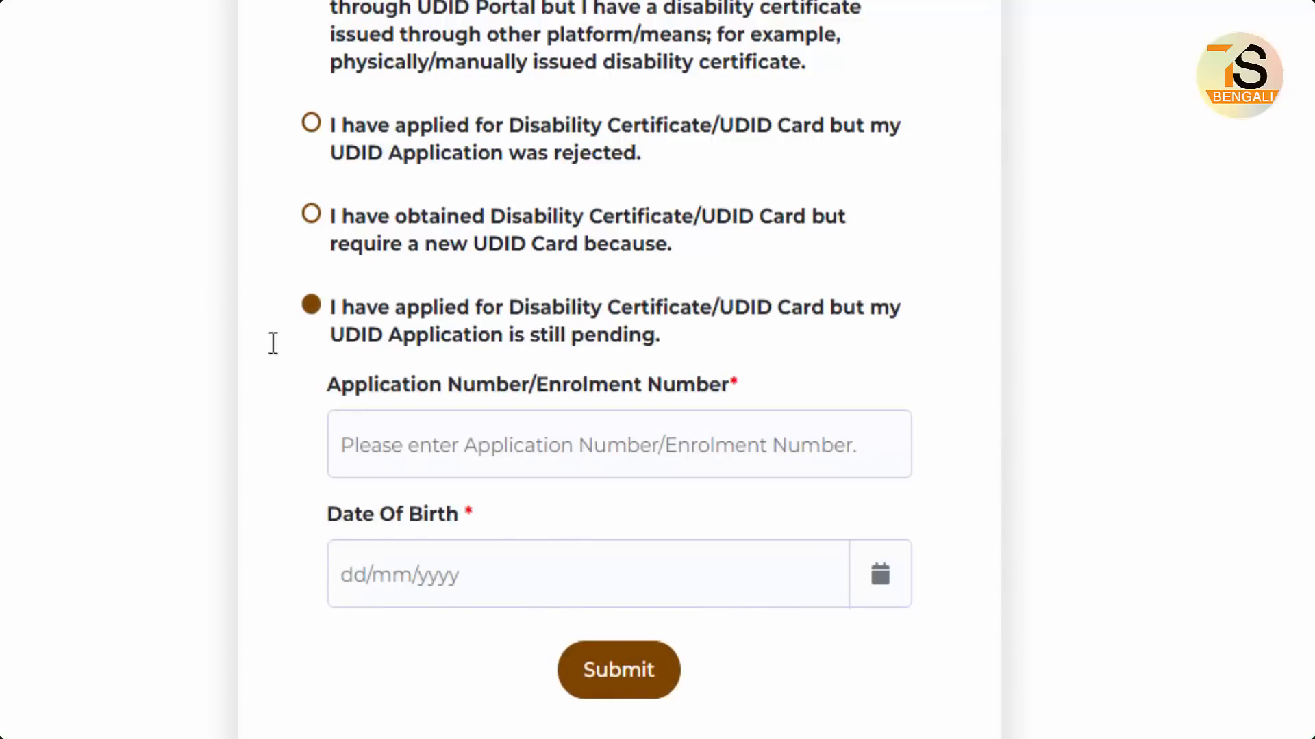
{"action": "scroll", "coordinate": [274, 343], "scroll_direction": "up", "scroll_amount": 4}
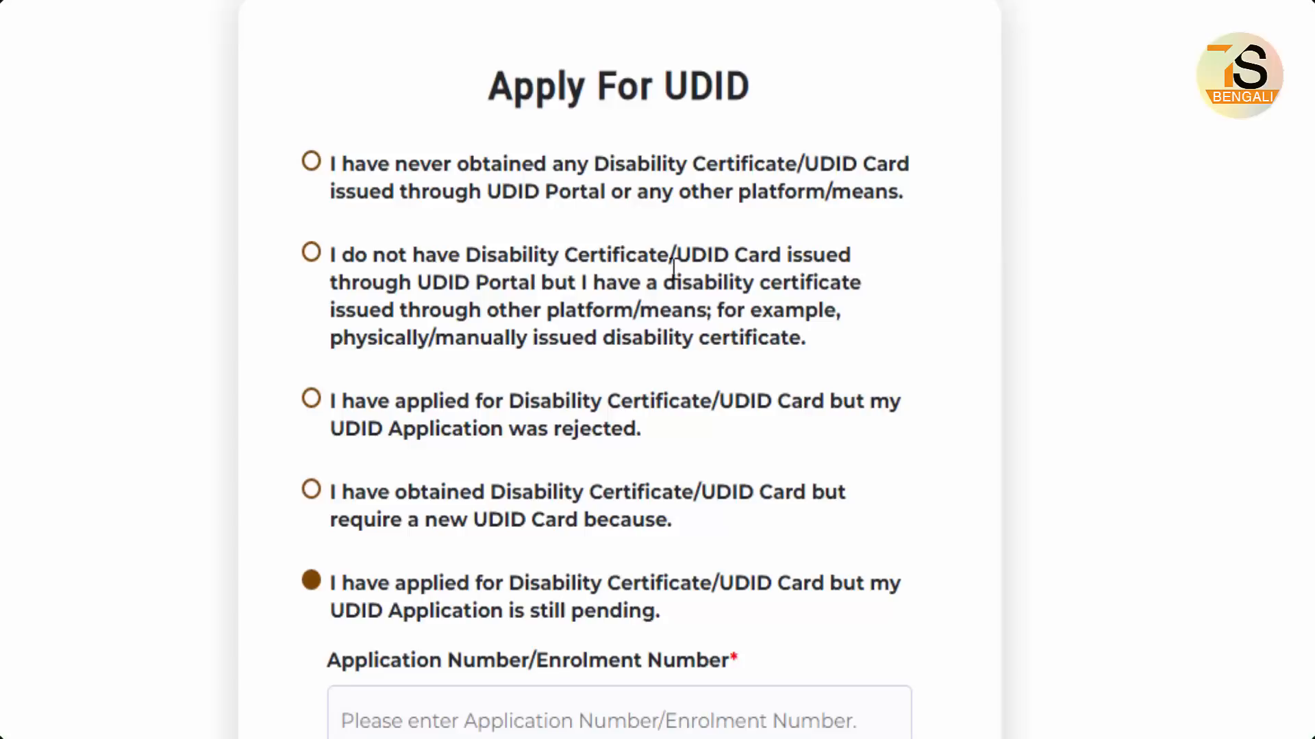
{"action": "left_click", "coordinate": [311, 253]}
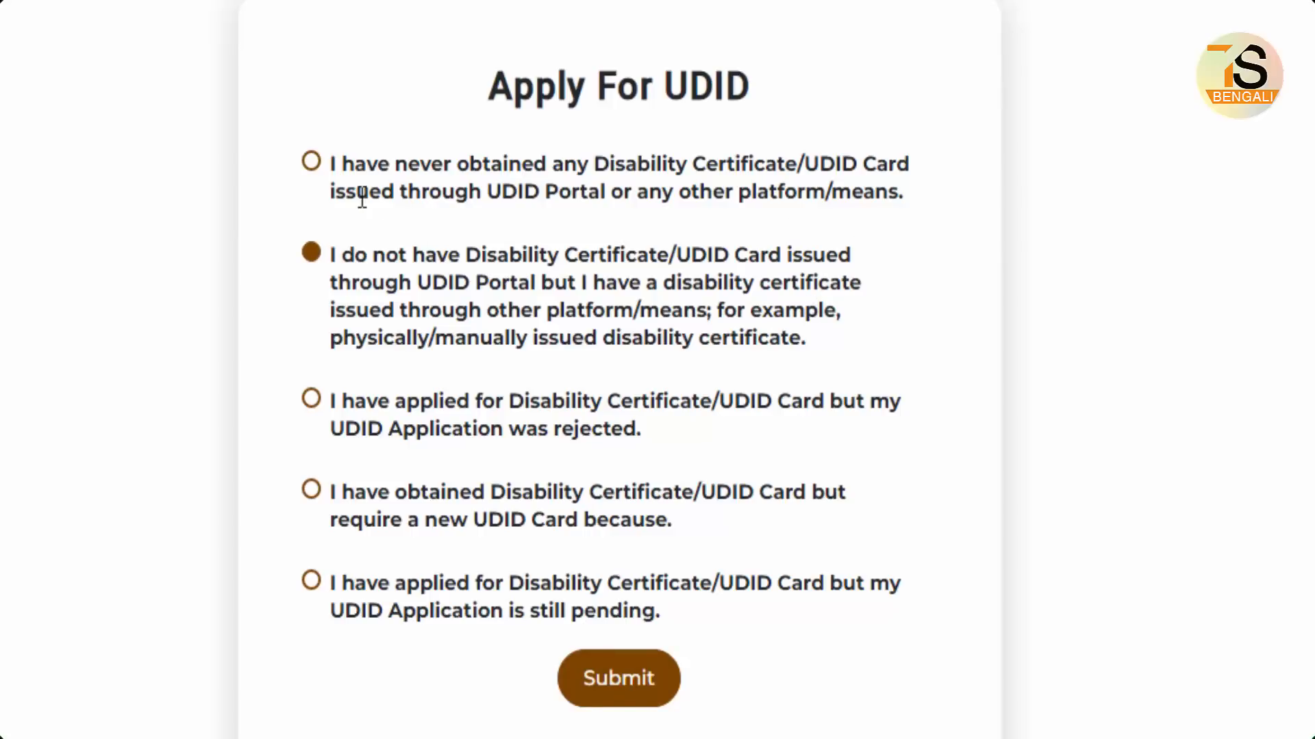
{"action": "left_click", "coordinate": [311, 161]}
{"action": "left_click", "coordinate": [311, 252]}
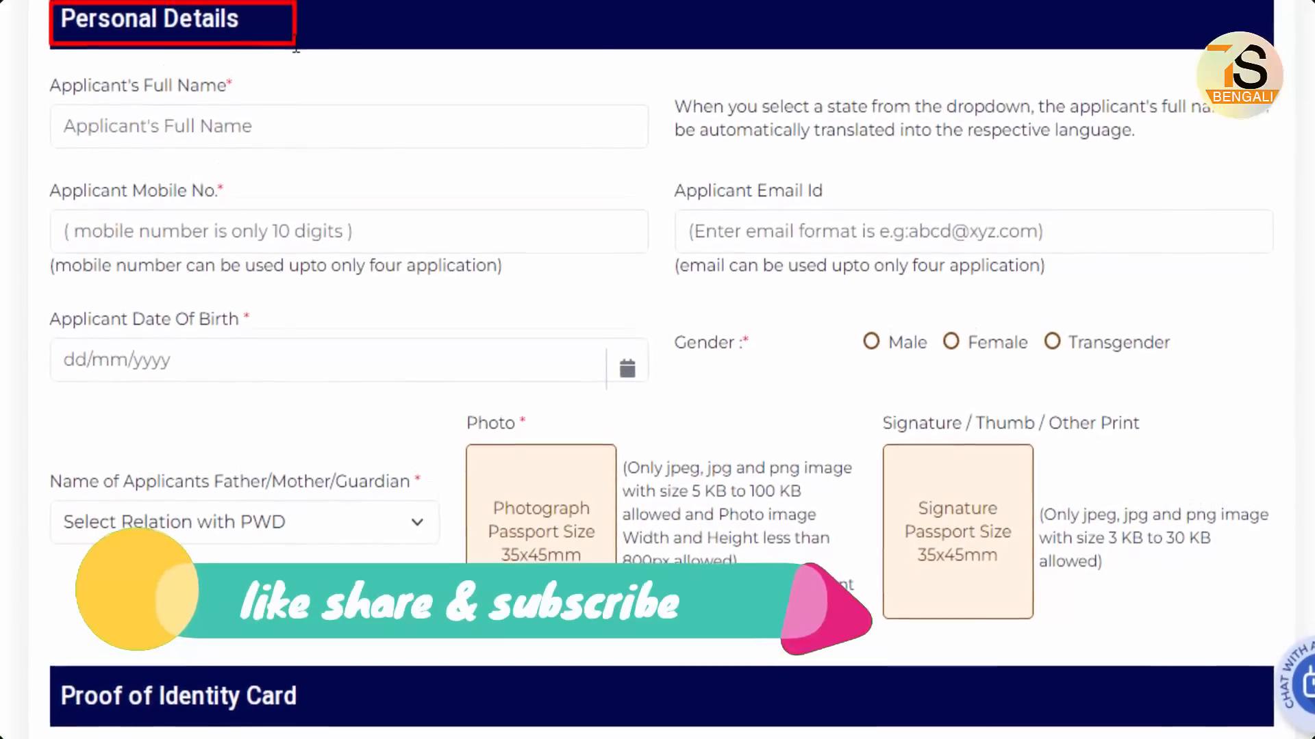
Step: Highlight the Applicant's Full Name, Mobile No. and Date Of Birth fields
{"action": "mouse_move", "coordinate": [60, 125]}
{"action": "left_mouse_down"}
{"action": "mouse_move", "coordinate": [479, 161]}
{"action": "mouse_move", "coordinate": [407, 165]}
{"action": "left_mouse_up"}
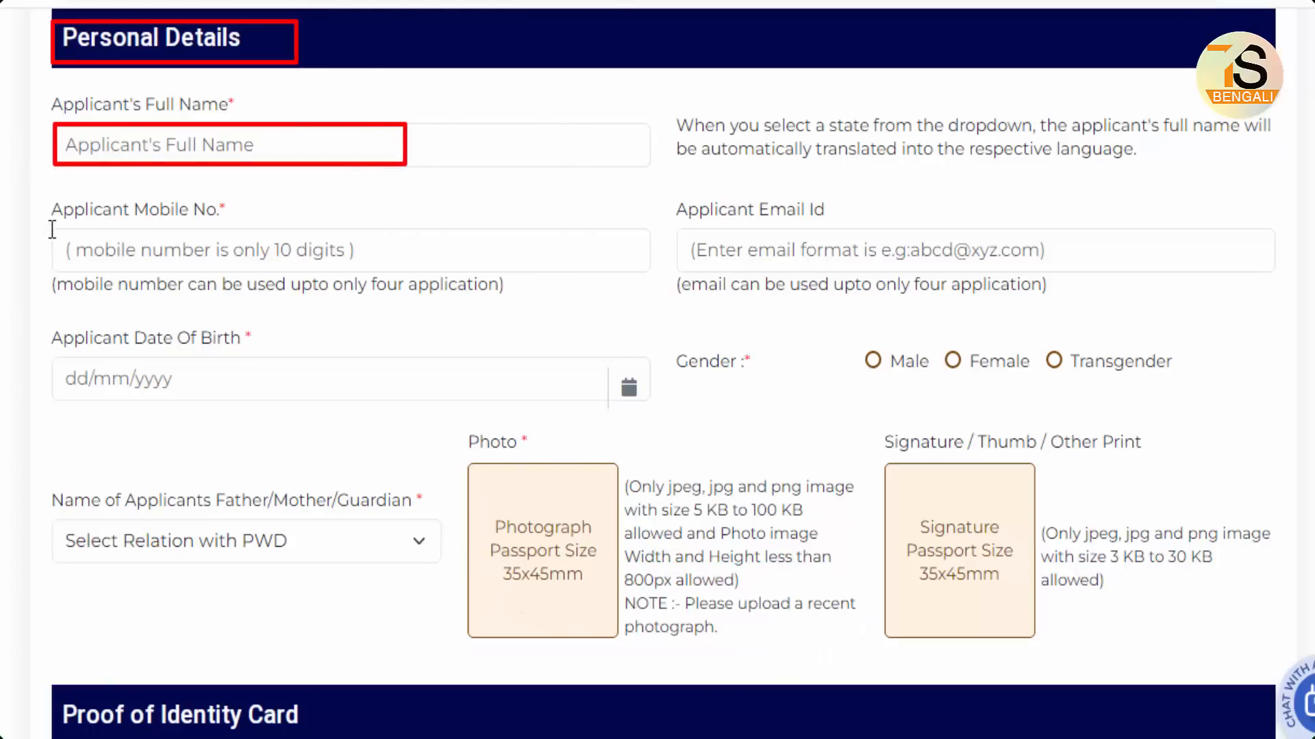
{"action": "left_click_drag", "start_coordinate": [49, 228], "coordinate": [424, 267]}
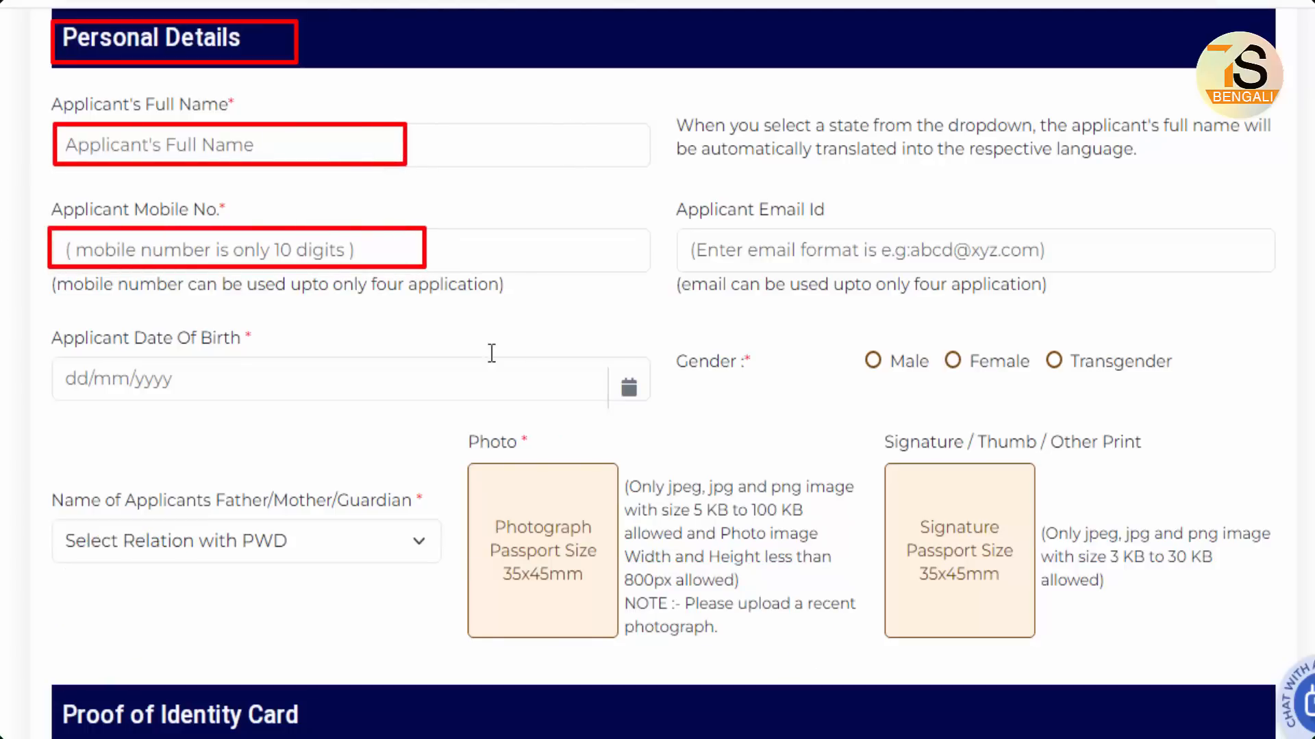
{"action": "left_click_drag", "start_coordinate": [50, 350], "coordinate": [373, 399]}
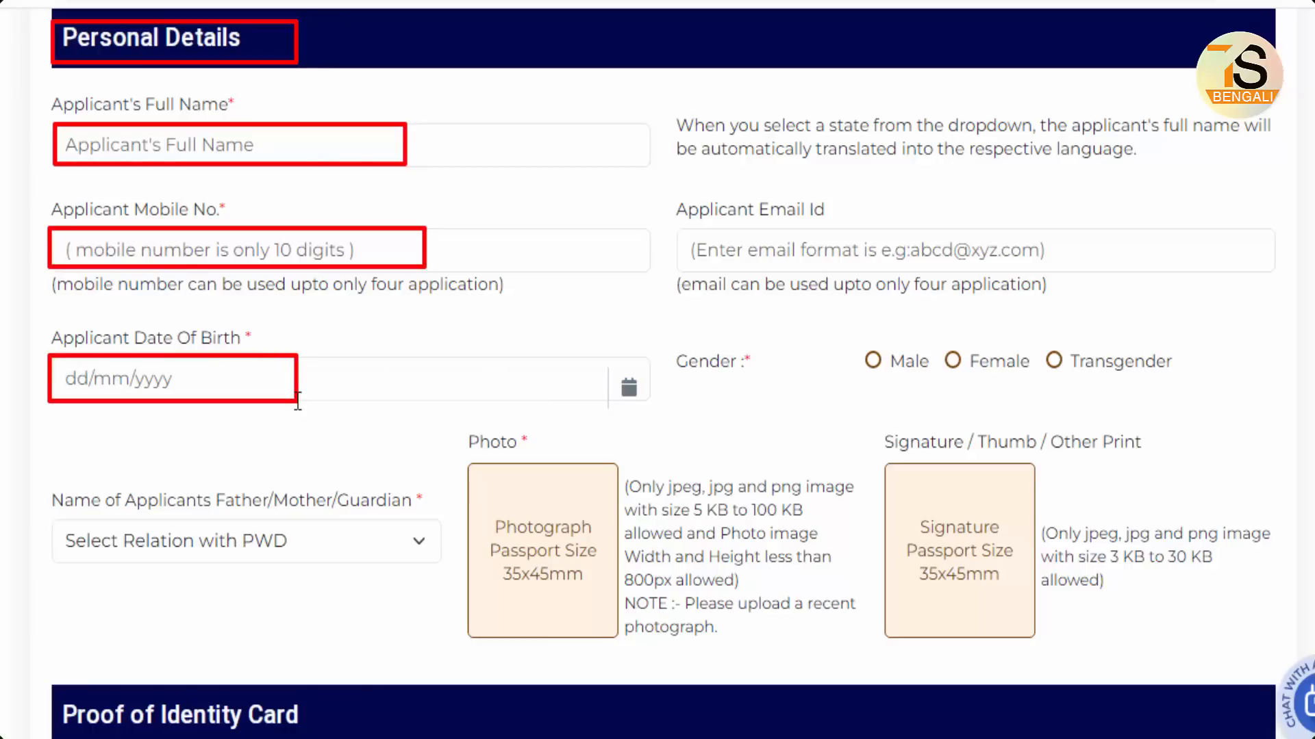
{"action": "left_click", "coordinate": [628, 388]}
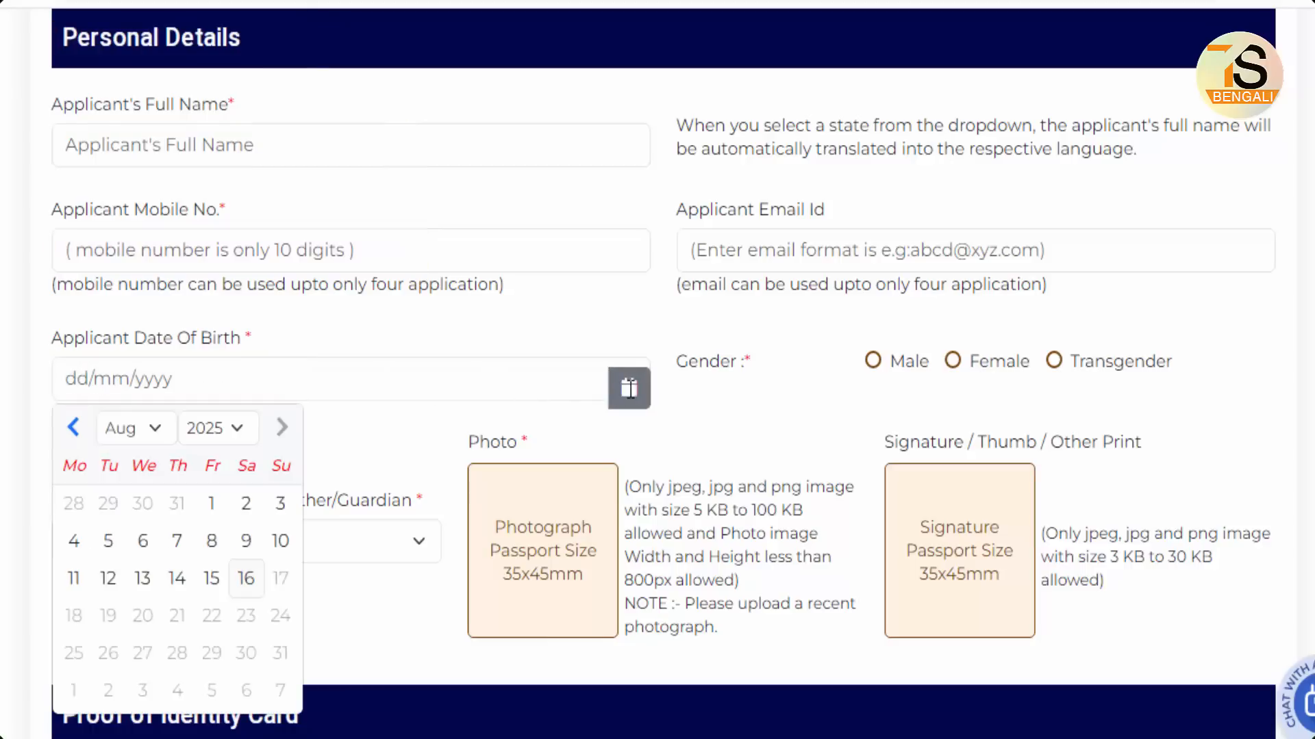
{"action": "left_click", "coordinate": [207, 429]}
{"action": "key", "text": "Up"}
{"action": "key", "text": "Up"}
{"action": "key", "text": "Up"}
{"action": "key", "text": "Up"}
{"action": "key", "text": "Up"}
{"action": "key", "text": "Up"}
{"action": "key", "text": "Up"}
{"action": "key", "text": "Up"}
{"action": "key", "text": "Up"}
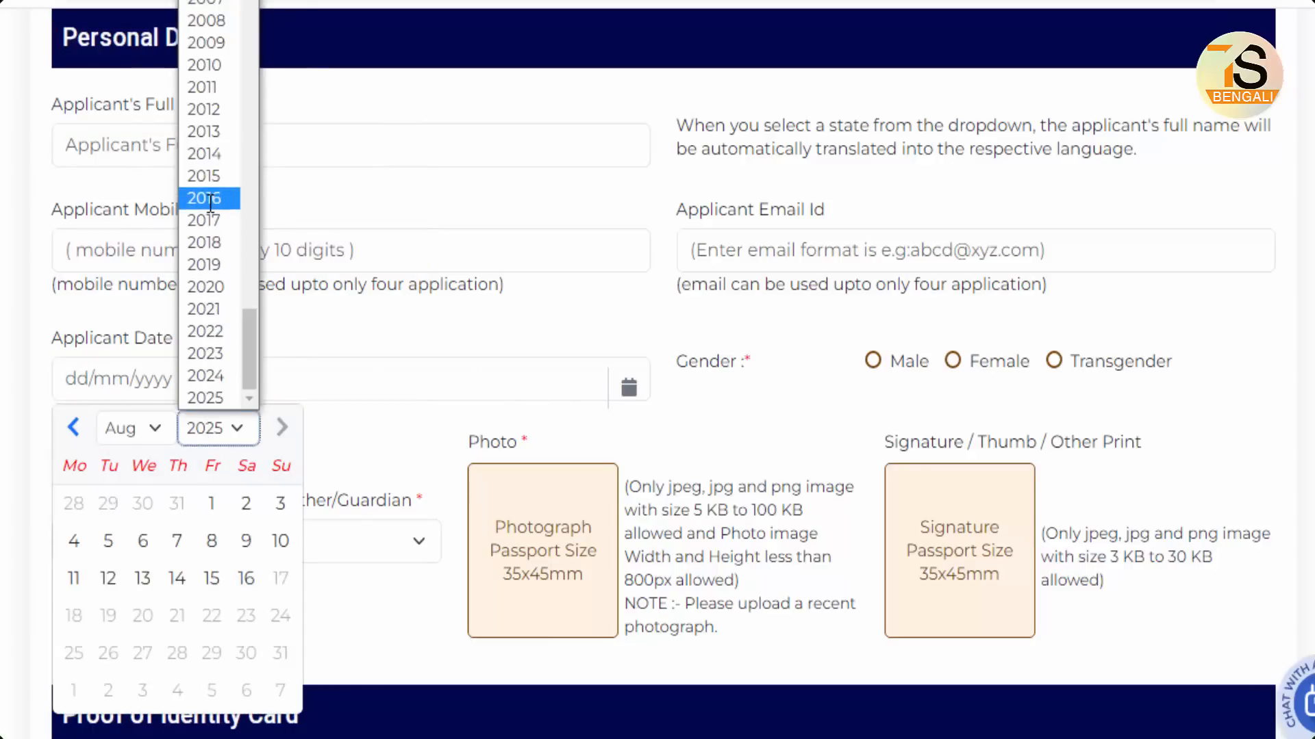
{"action": "key", "text": "Return"}
{"action": "left_click", "coordinate": [178, 504]}
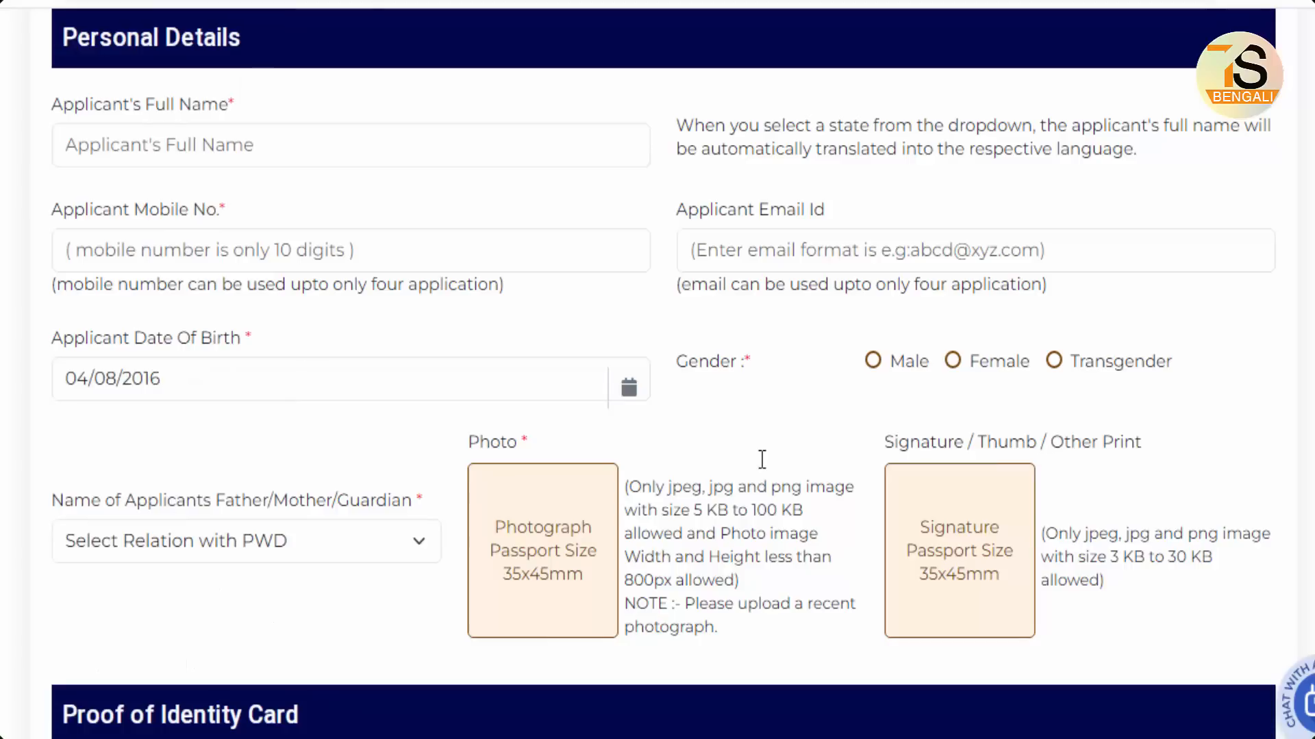
{"action": "left_click", "coordinate": [874, 361]}
{"action": "scroll", "coordinate": [770, 405], "scroll_direction": "down", "scroll_amount": 5}
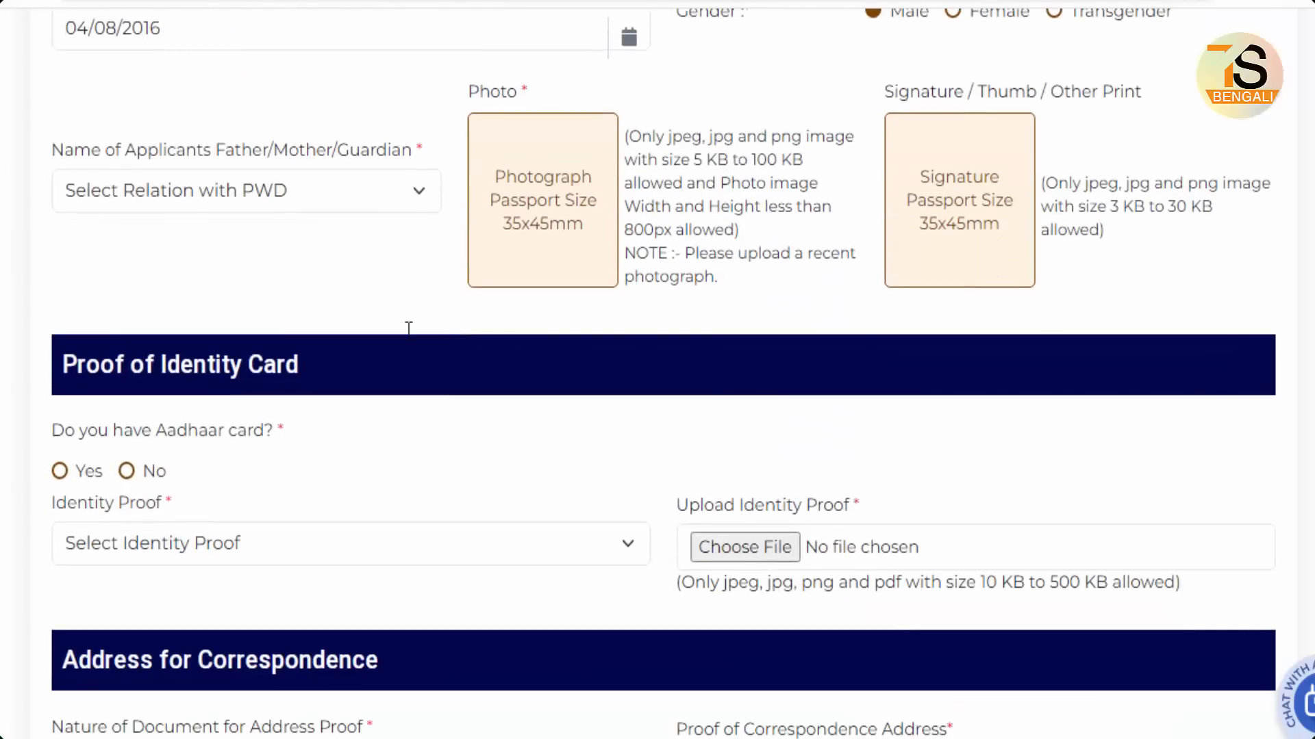
{"action": "scroll", "coordinate": [409, 328], "scroll_direction": "up", "scroll_amount": 2}
{"action": "left_click", "coordinate": [264, 306]}
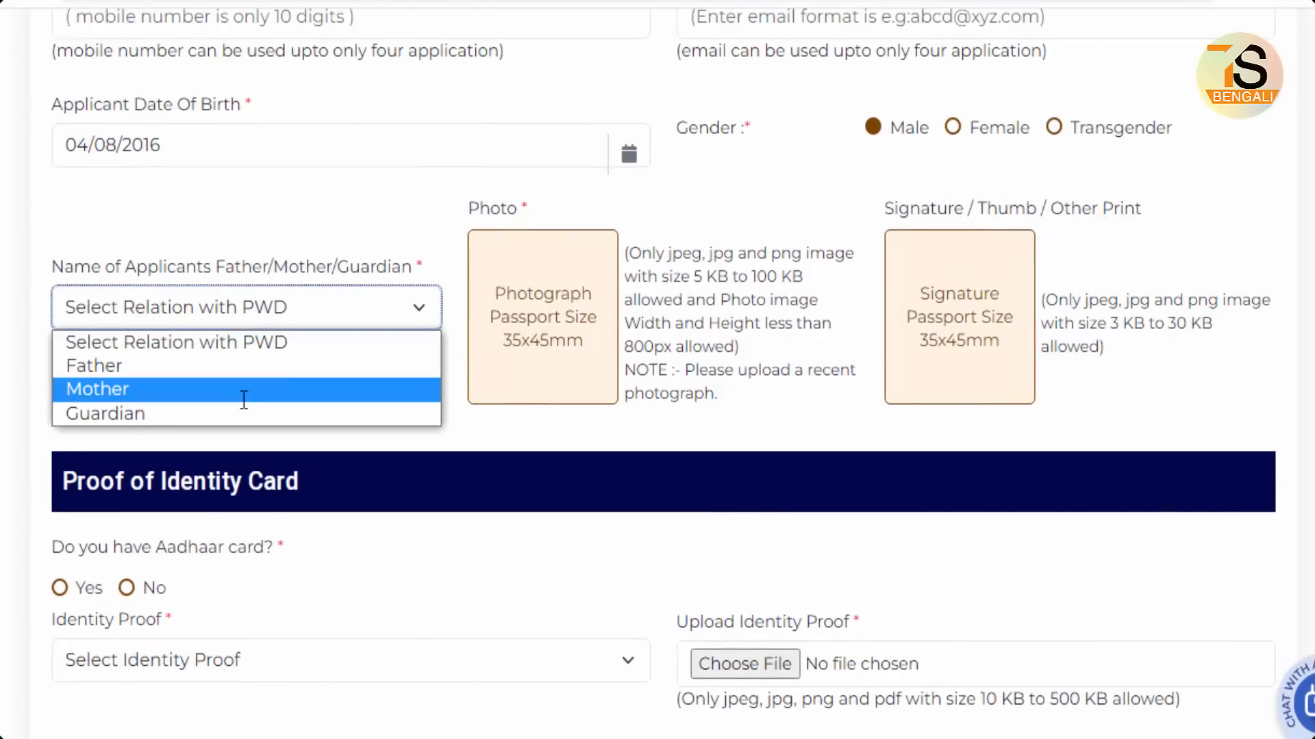
{"action": "left_click", "coordinate": [181, 372]}
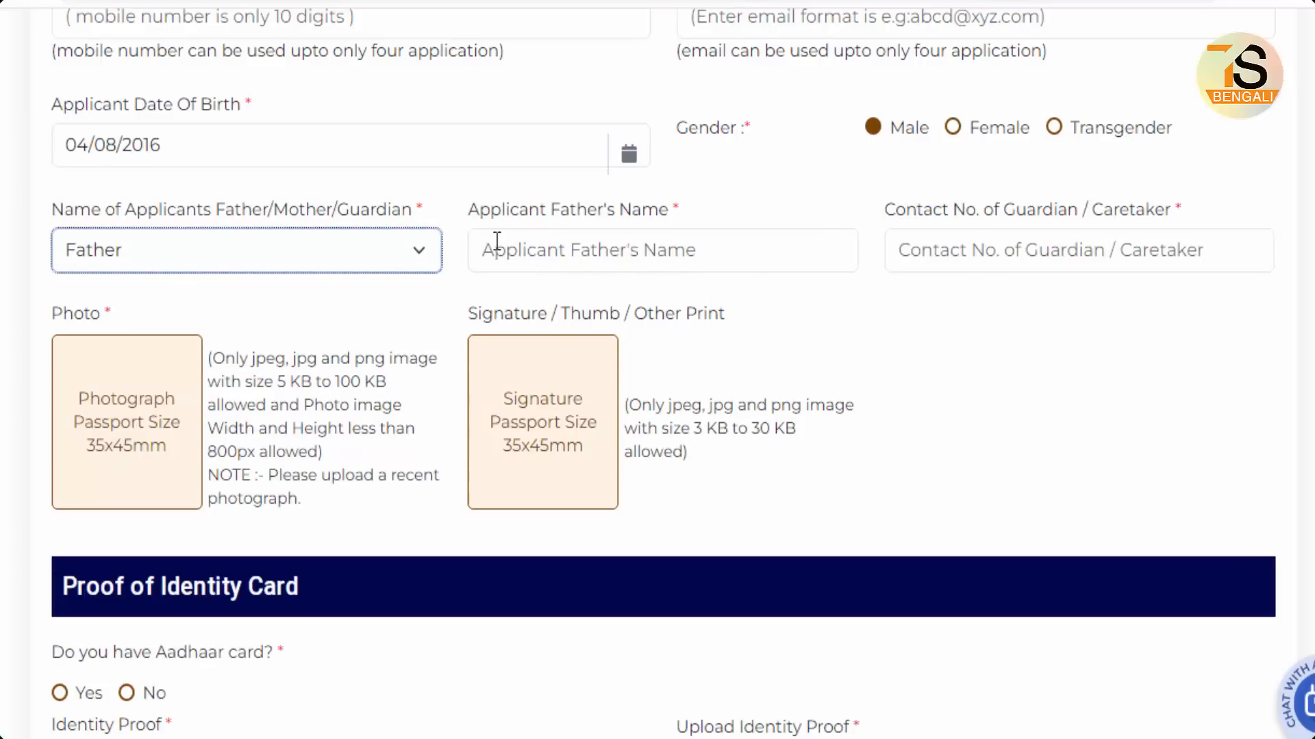
{"action": "left_click_drag", "start_coordinate": [475, 232], "coordinate": [775, 271]}
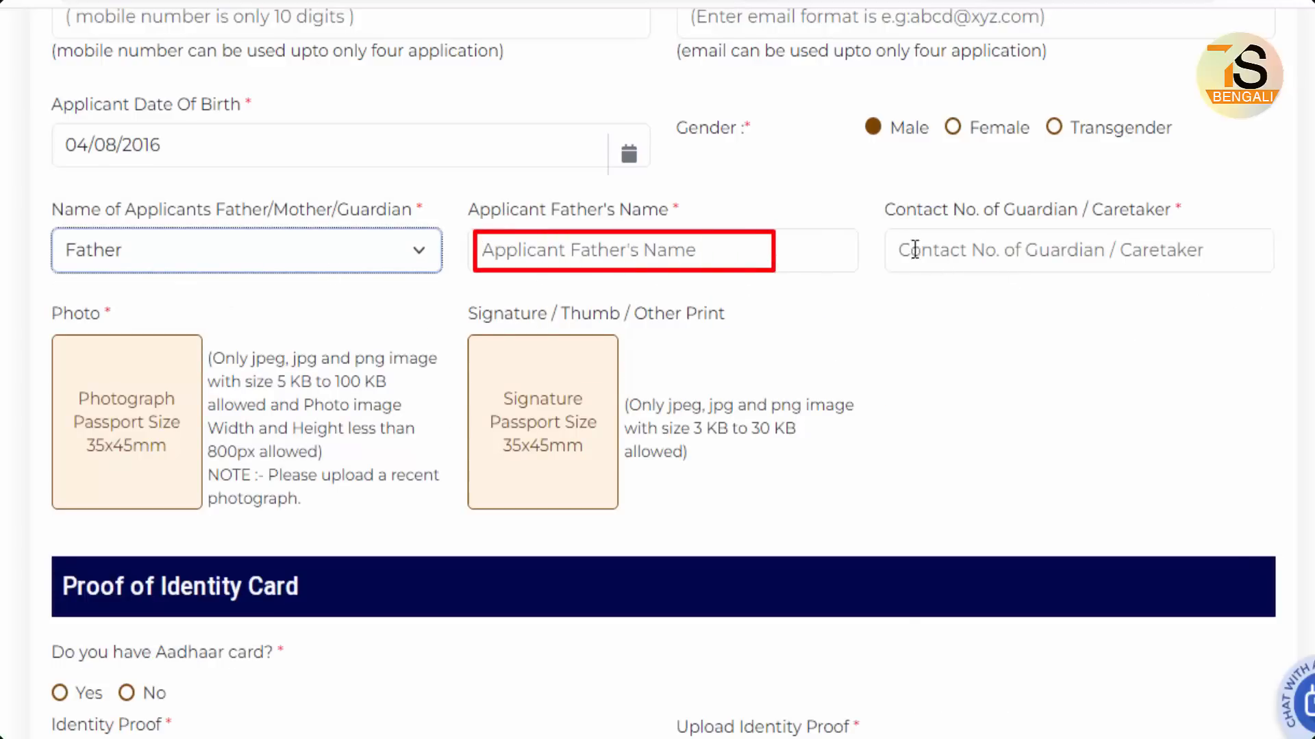
{"action": "left_click_drag", "start_coordinate": [885, 232], "coordinate": [990, 267]}
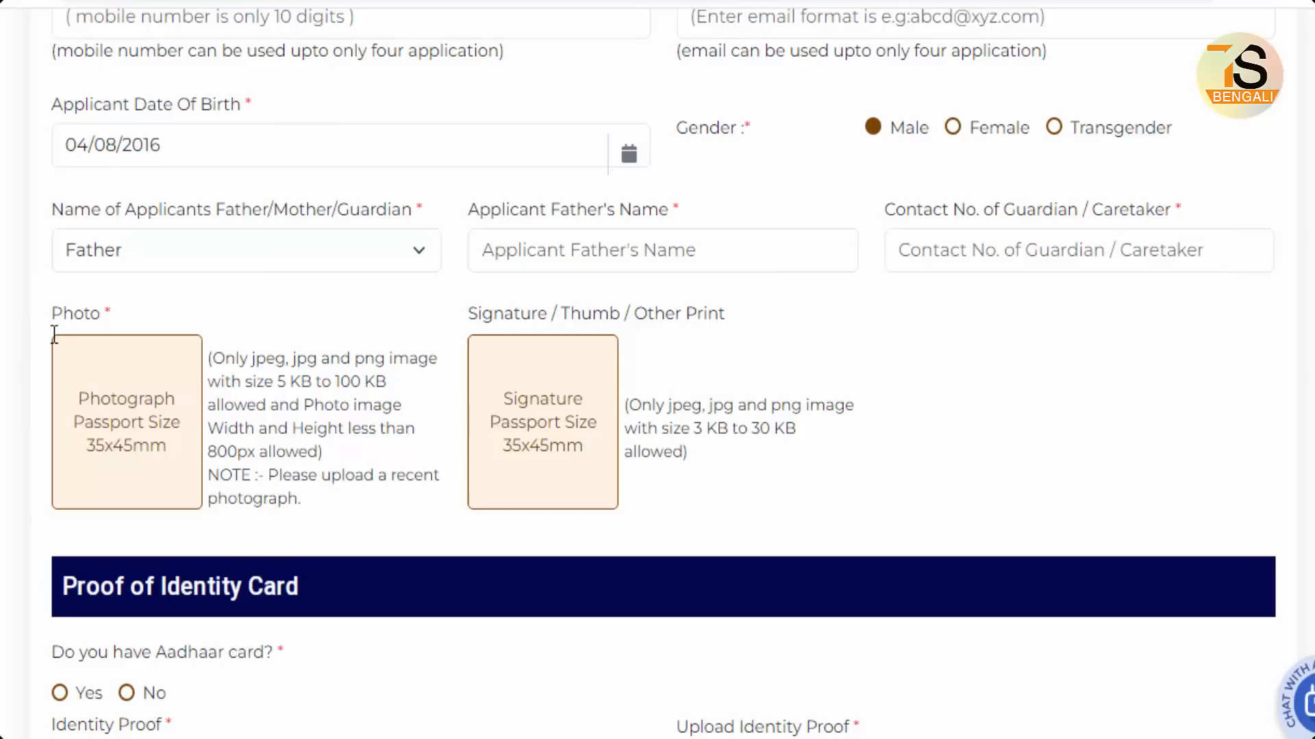
{"action": "mouse_move", "coordinate": [52, 334]}
{"action": "left_mouse_down"}
{"action": "mouse_move", "coordinate": [215, 493]}
{"action": "mouse_move", "coordinate": [203, 509]}
{"action": "left_mouse_up"}
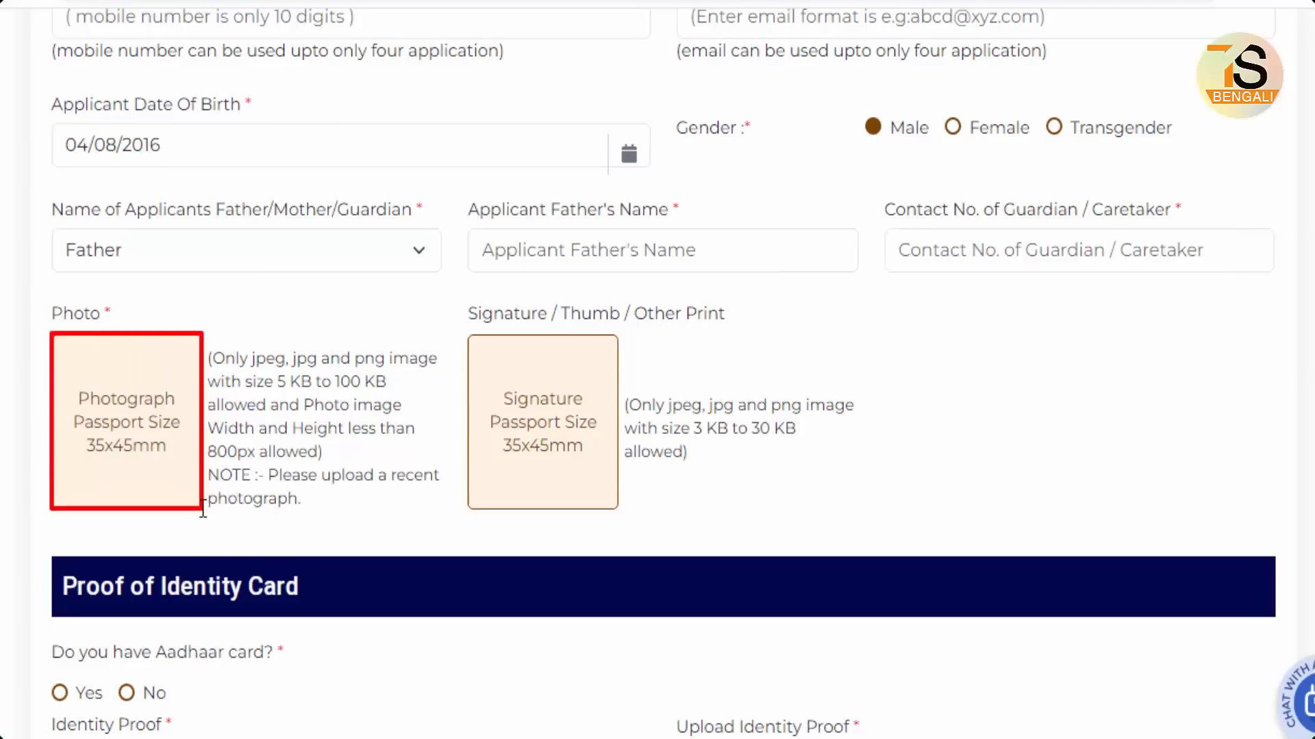
{"action": "left_click_drag", "start_coordinate": [283, 396], "coordinate": [385, 395]}
{"action": "left_click_drag", "start_coordinate": [471, 336], "coordinate": [618, 510]}
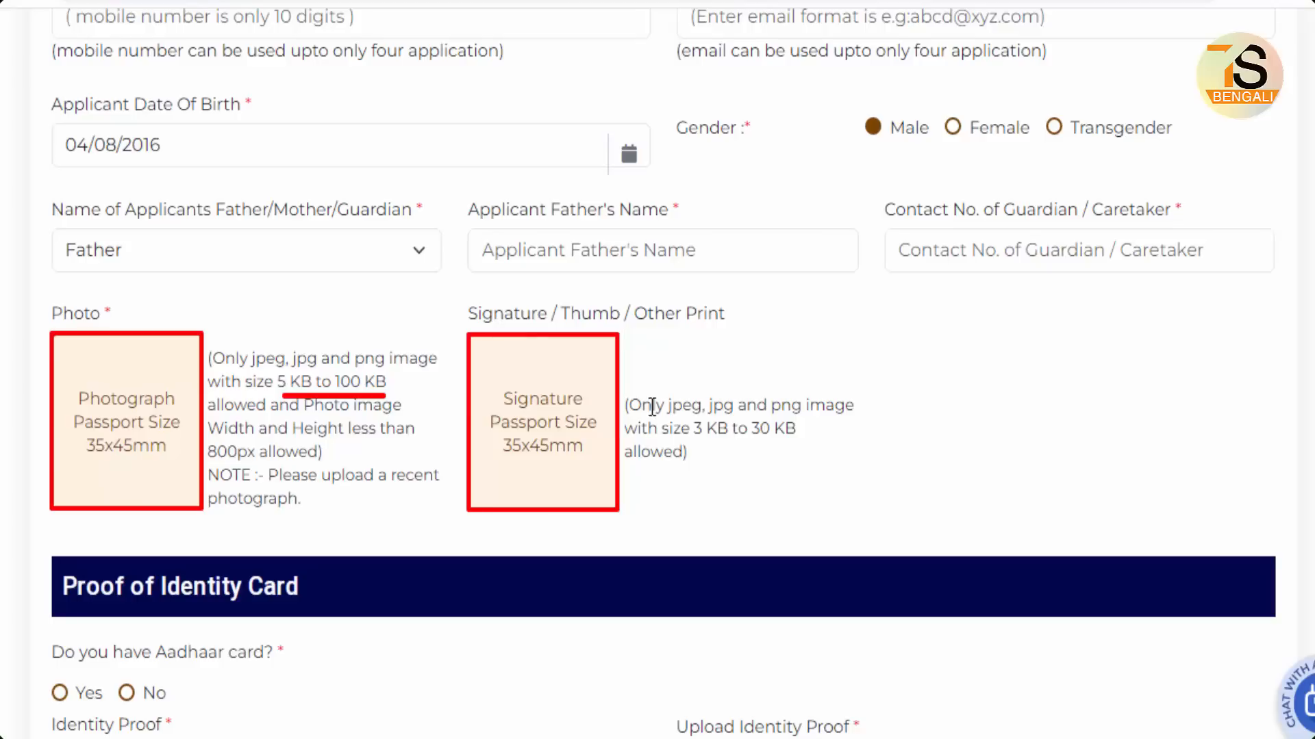
{"action": "key", "text": "Escape"}
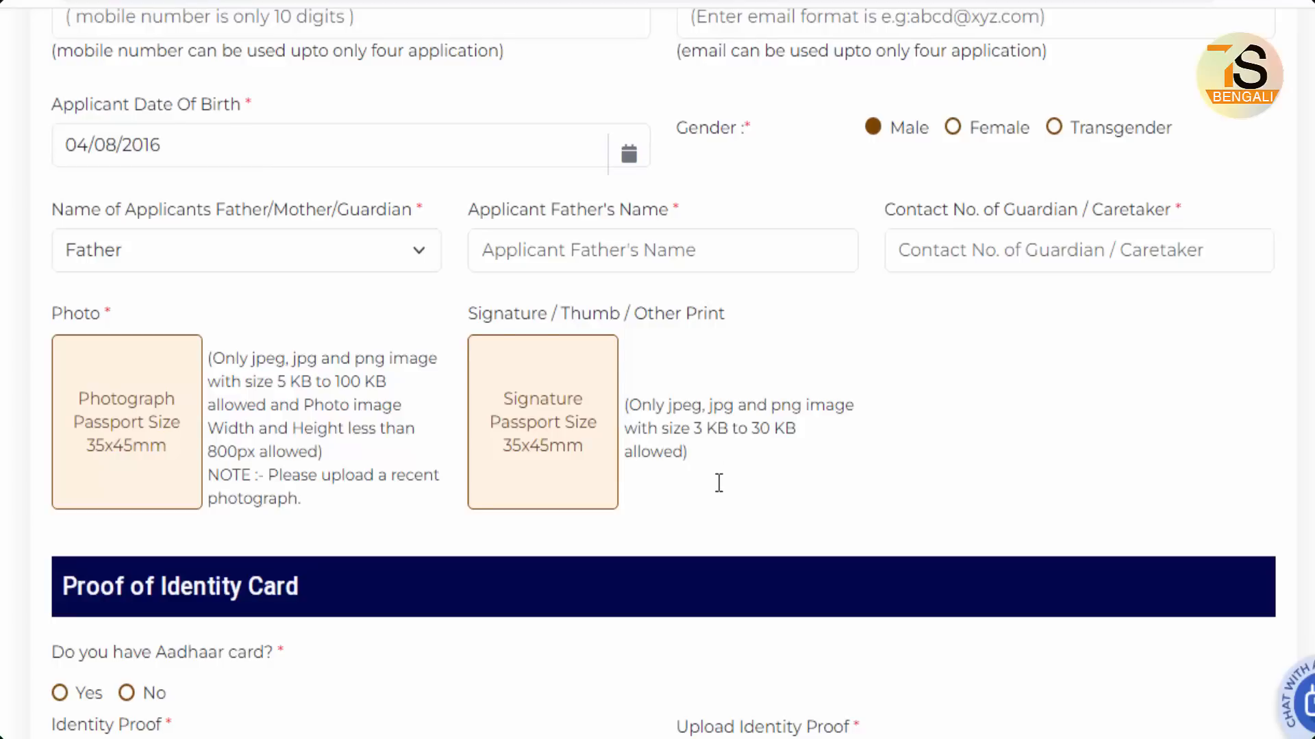
{"action": "left_click_drag", "start_coordinate": [697, 439], "coordinate": [772, 438]}
{"action": "scroll", "coordinate": [923, 478], "scroll_direction": "down", "scroll_amount": 5}
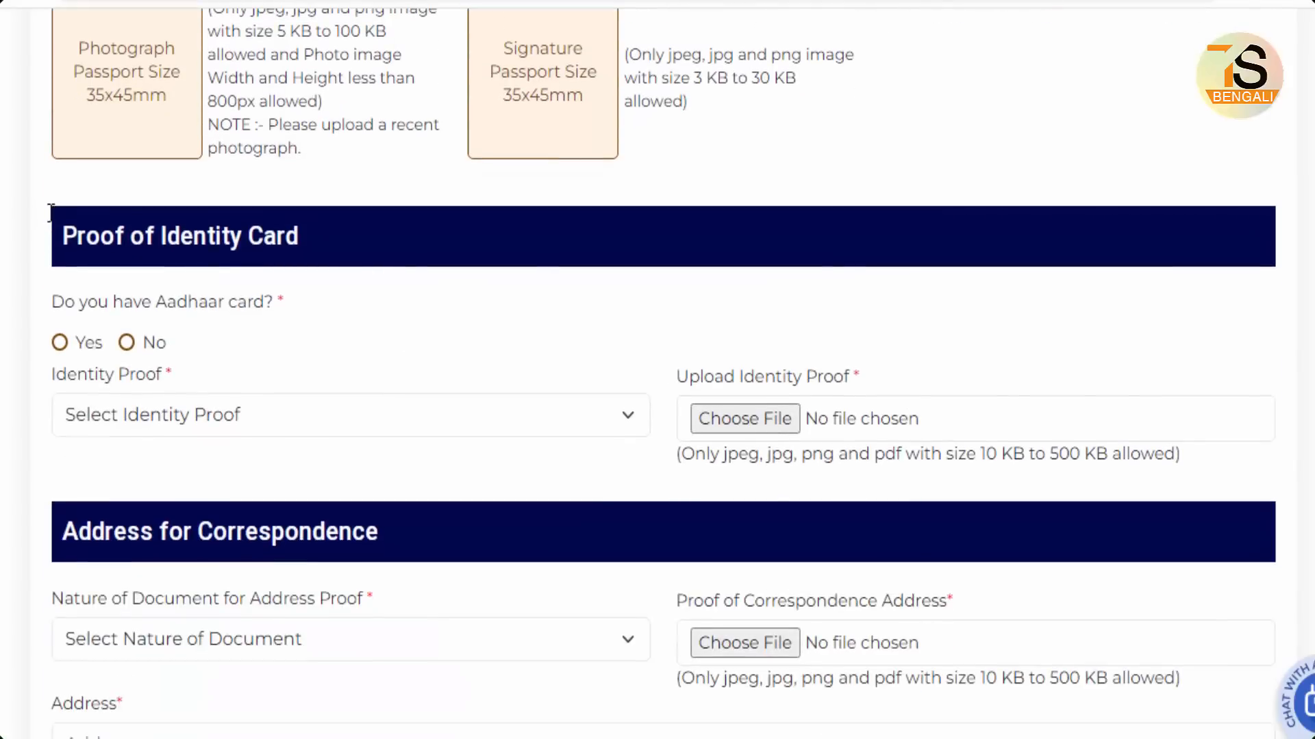
Step: Answer Yes for Aadhaar, tick sharing consent, pick Aadhaar Card as identity proof, and confirm the address
{"action": "mouse_move", "coordinate": [51, 213]}
{"action": "left_mouse_down"}
{"action": "mouse_move", "coordinate": [176, 254]}
{"action": "mouse_move", "coordinate": [333, 260]}
{"action": "left_mouse_up"}
{"action": "left_click", "coordinate": [59, 343]}
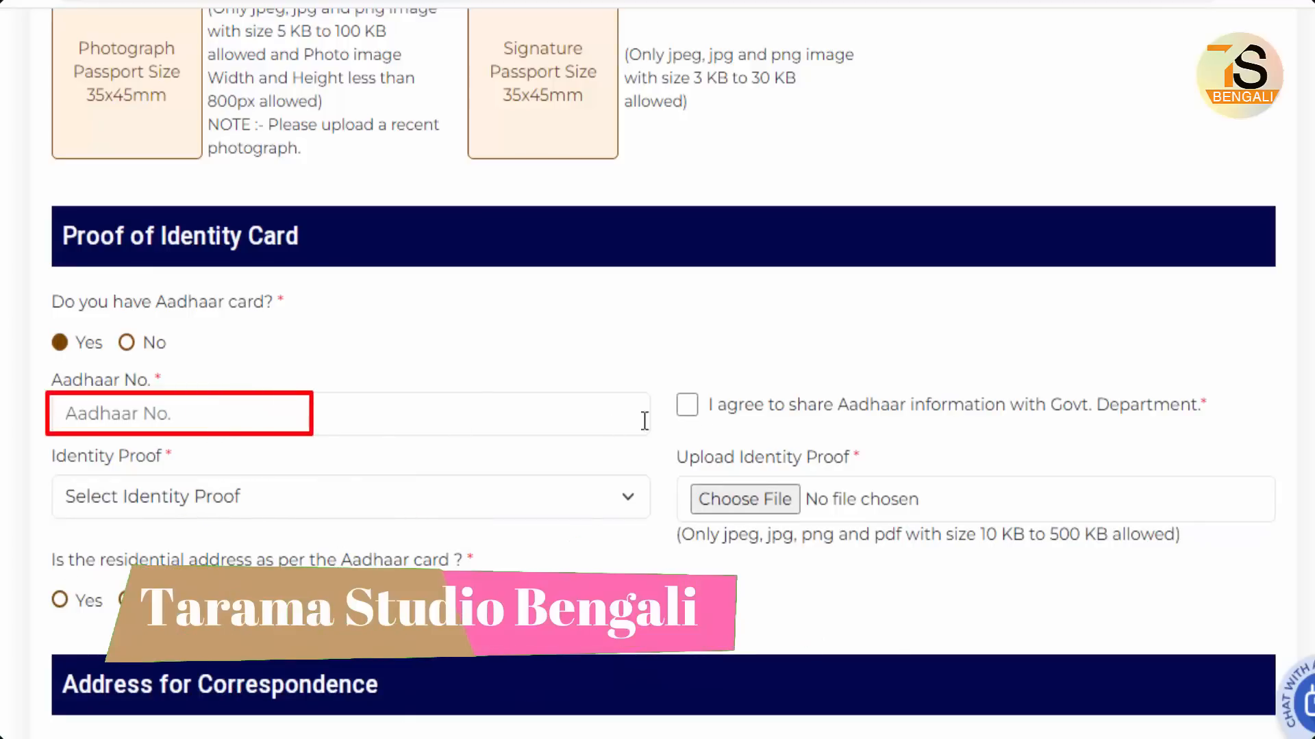
{"action": "left_click", "coordinate": [697, 403]}
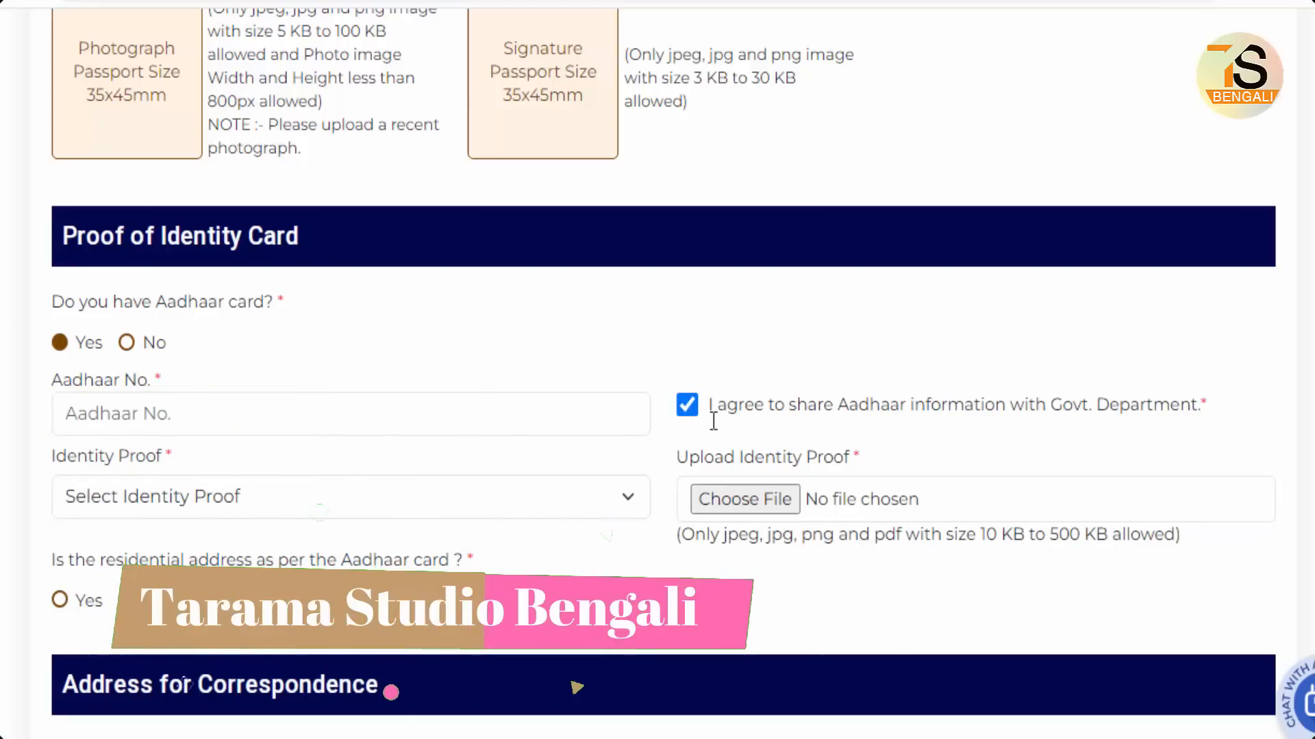
{"action": "left_click", "coordinate": [228, 497]}
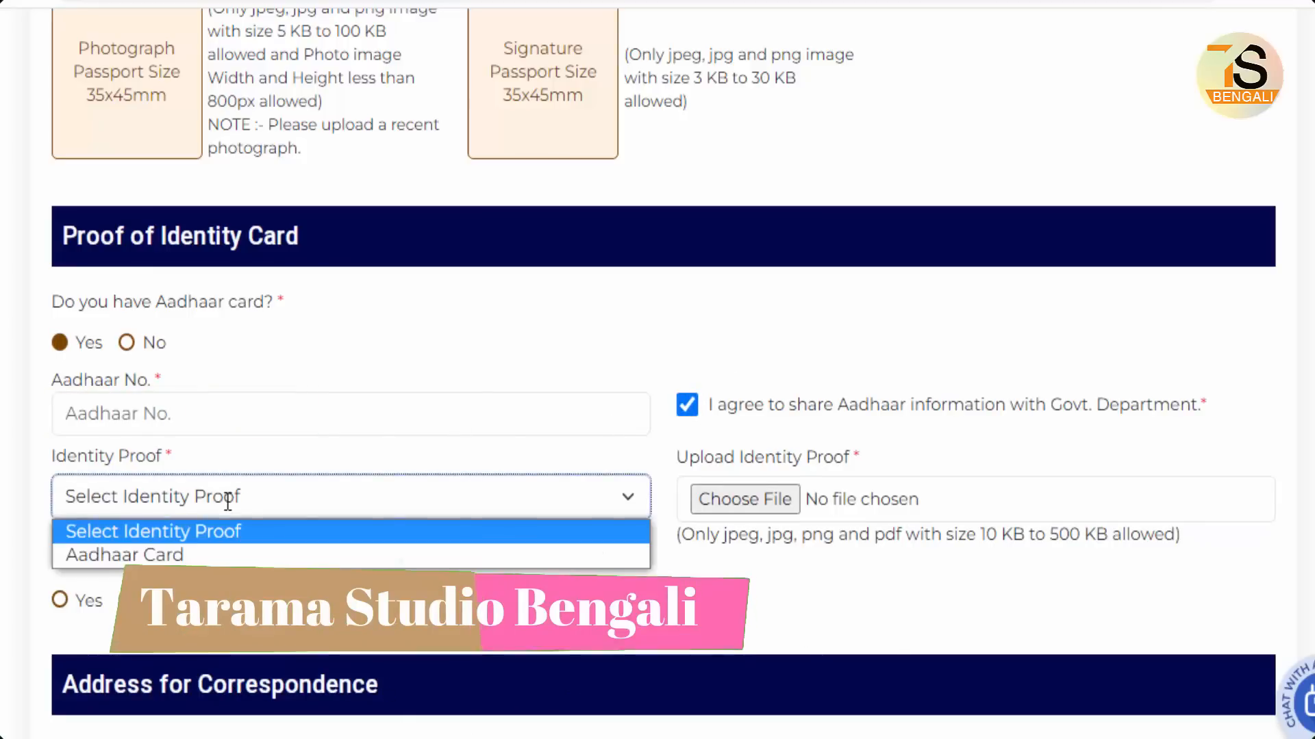
{"action": "left_click", "coordinate": [151, 556]}
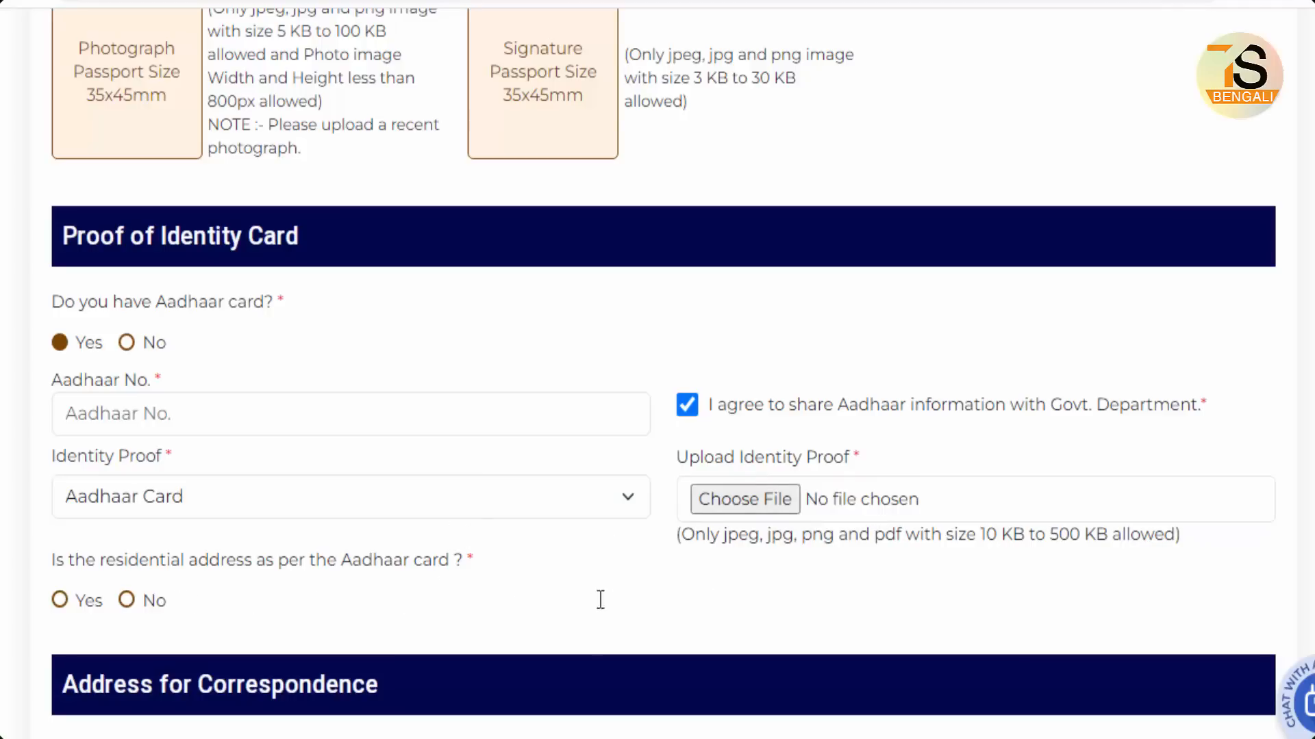
{"action": "left_click", "coordinate": [60, 600]}
{"action": "scroll", "coordinate": [608, 575], "scroll_direction": "down", "scroll_amount": 5}
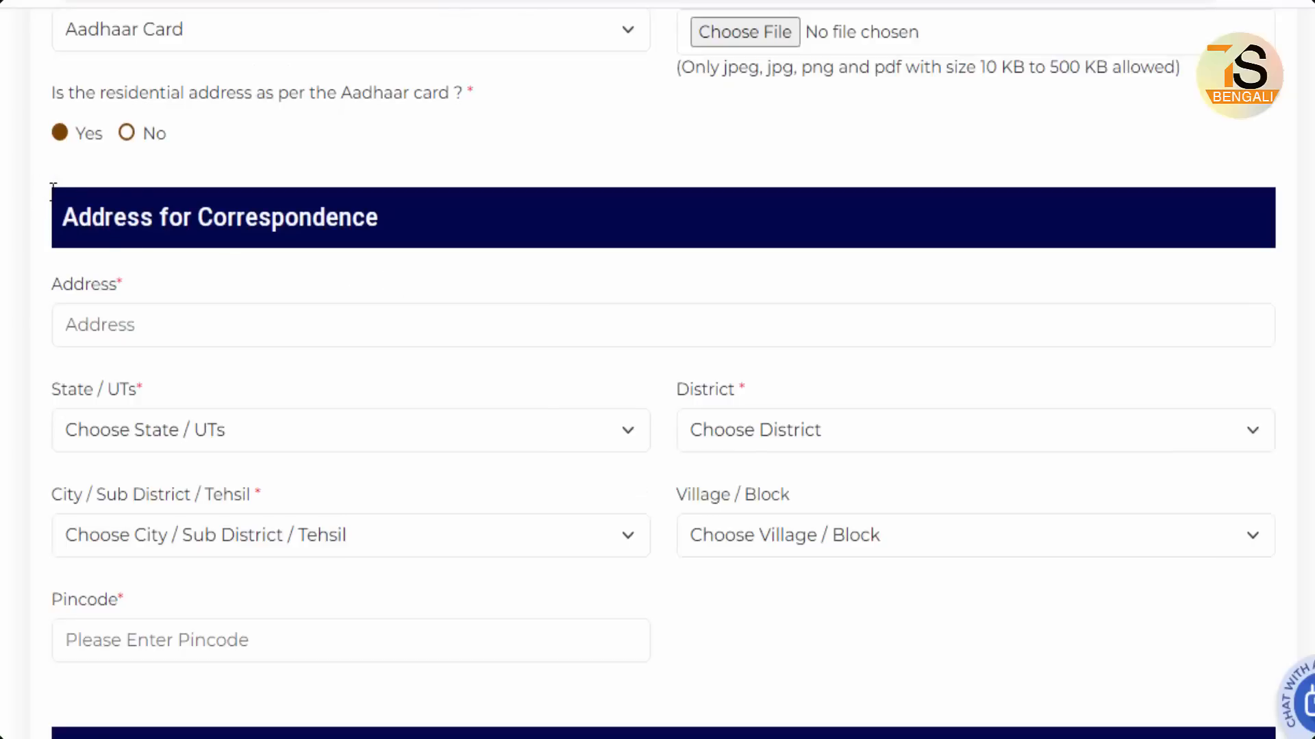
{"action": "left_click_drag", "start_coordinate": [50, 190], "coordinate": [461, 251]}
{"action": "scroll", "coordinate": [439, 376], "scroll_direction": "down", "scroll_amount": 1}
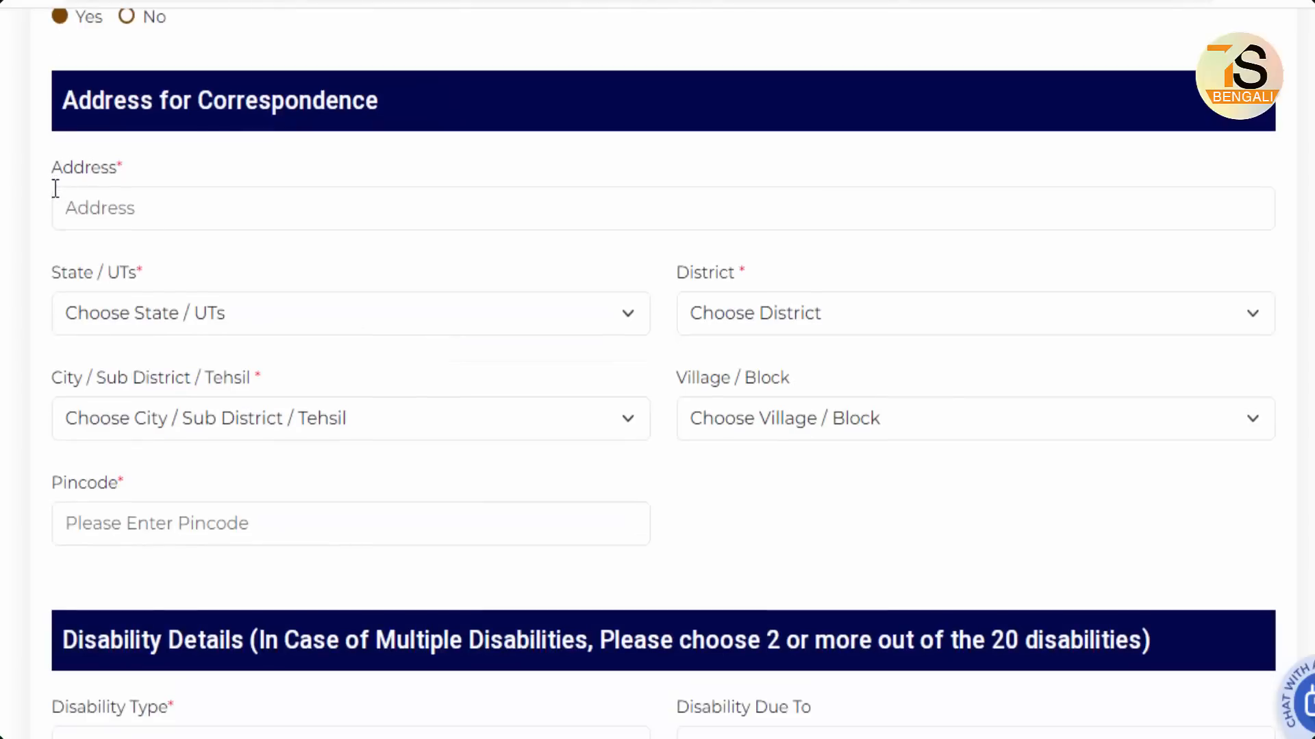
{"action": "left_click_drag", "start_coordinate": [53, 187], "coordinate": [287, 238]}
{"action": "left_click_drag", "start_coordinate": [52, 294], "coordinate": [203, 332]}
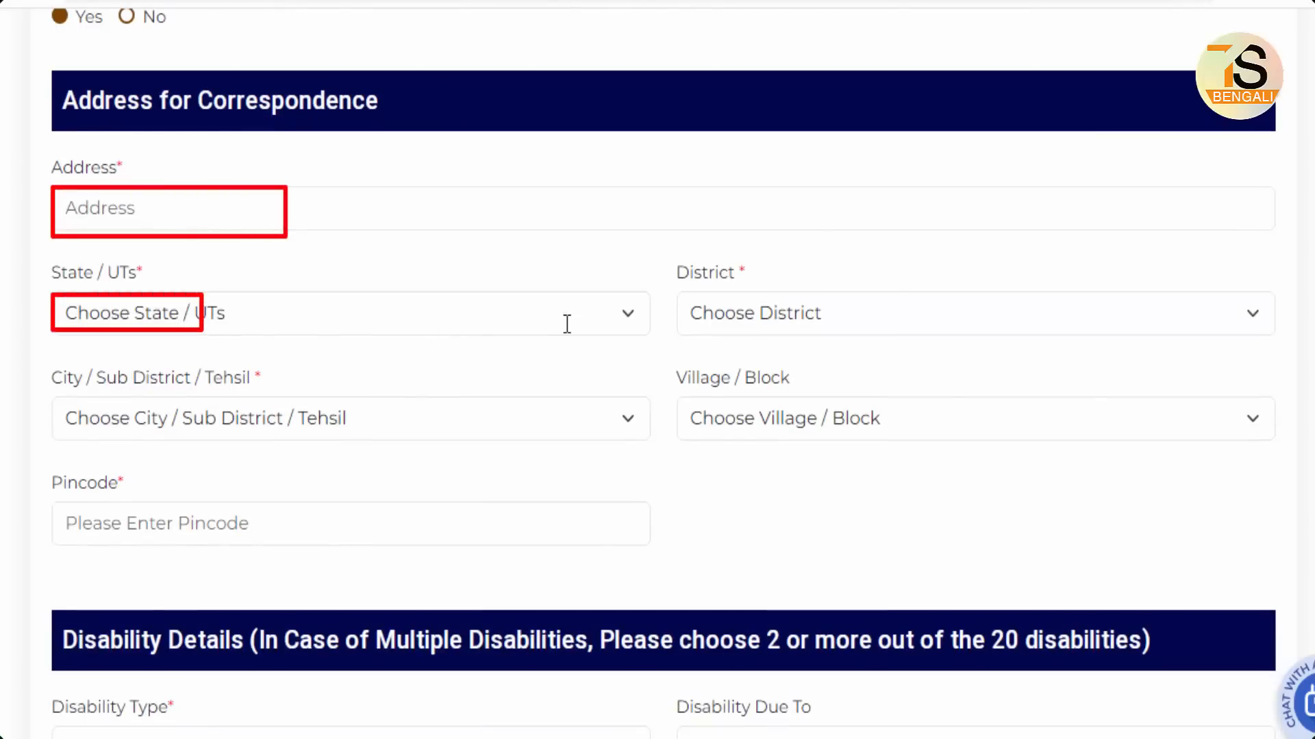
{"action": "left_click_drag", "start_coordinate": [690, 295], "coordinate": [842, 339]}
{"action": "left_click_drag", "start_coordinate": [73, 400], "coordinate": [215, 444]}
{"action": "left_click_drag", "start_coordinate": [680, 397], "coordinate": [866, 439]}
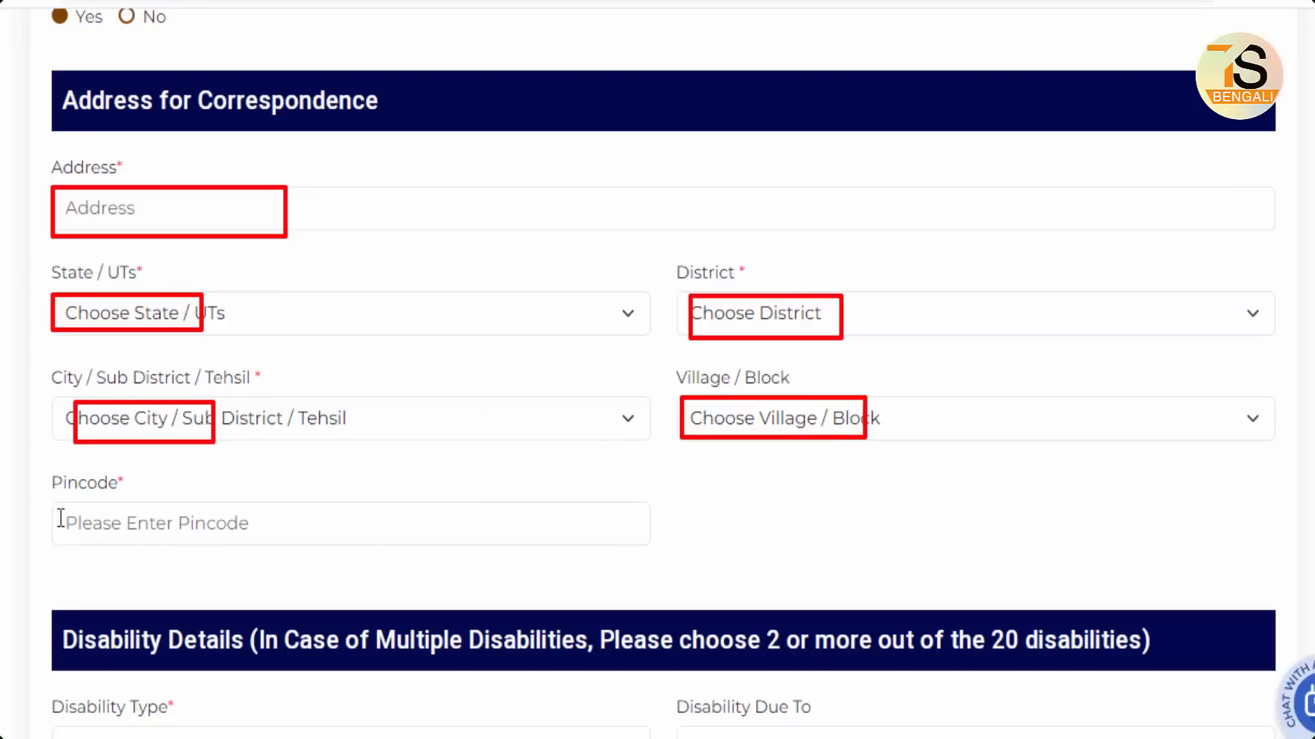
{"action": "left_click_drag", "start_coordinate": [51, 510], "coordinate": [301, 548]}
{"action": "key", "text": "Escape"}
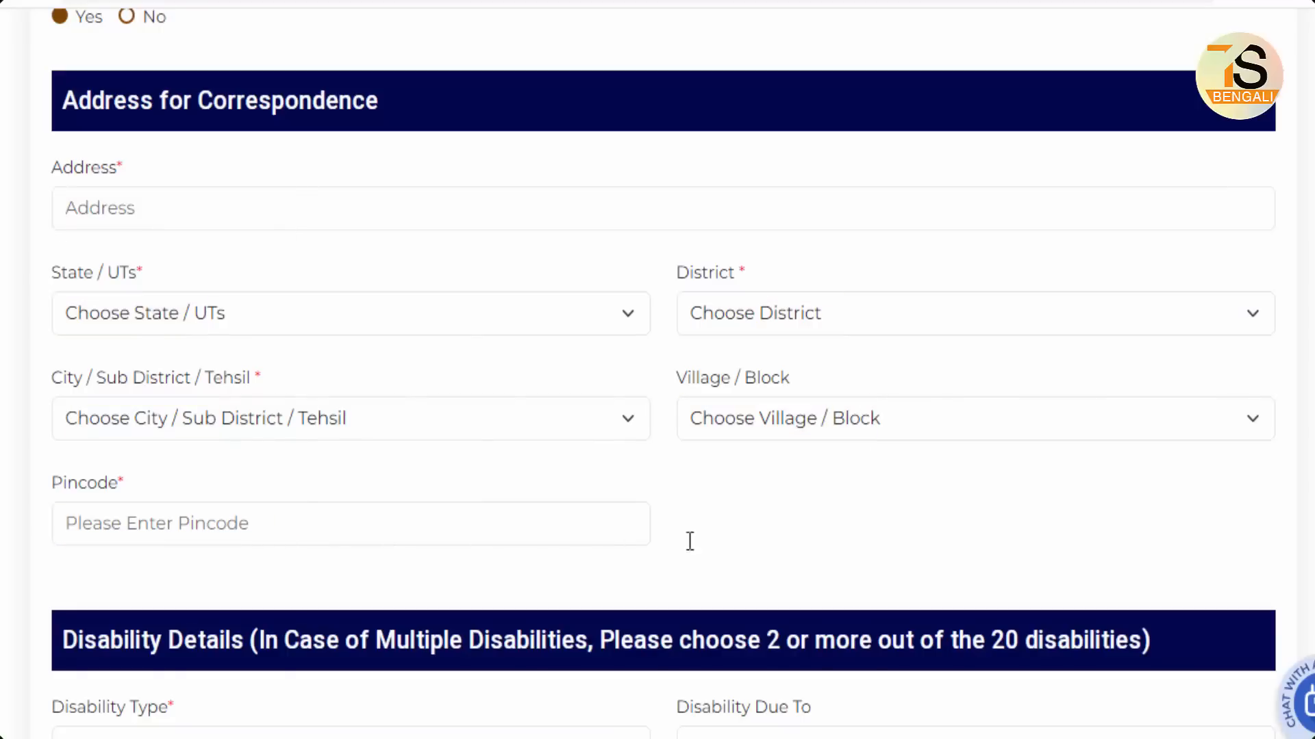
{"action": "scroll", "coordinate": [868, 520], "scroll_direction": "down", "scroll_amount": 6}
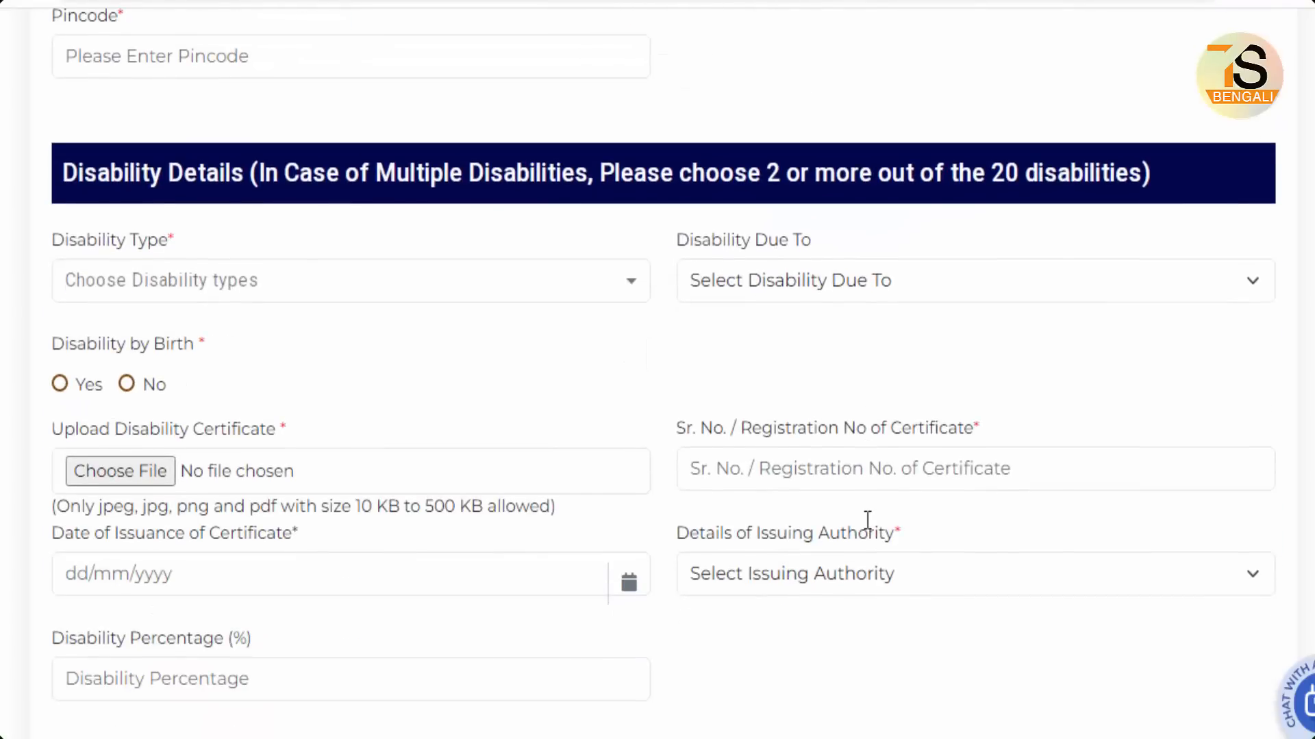
Step: Tick Mental Illness in the Disability Type list and close the list
{"action": "scroll", "coordinate": [868, 520], "scroll_direction": "down", "scroll_amount": 2}
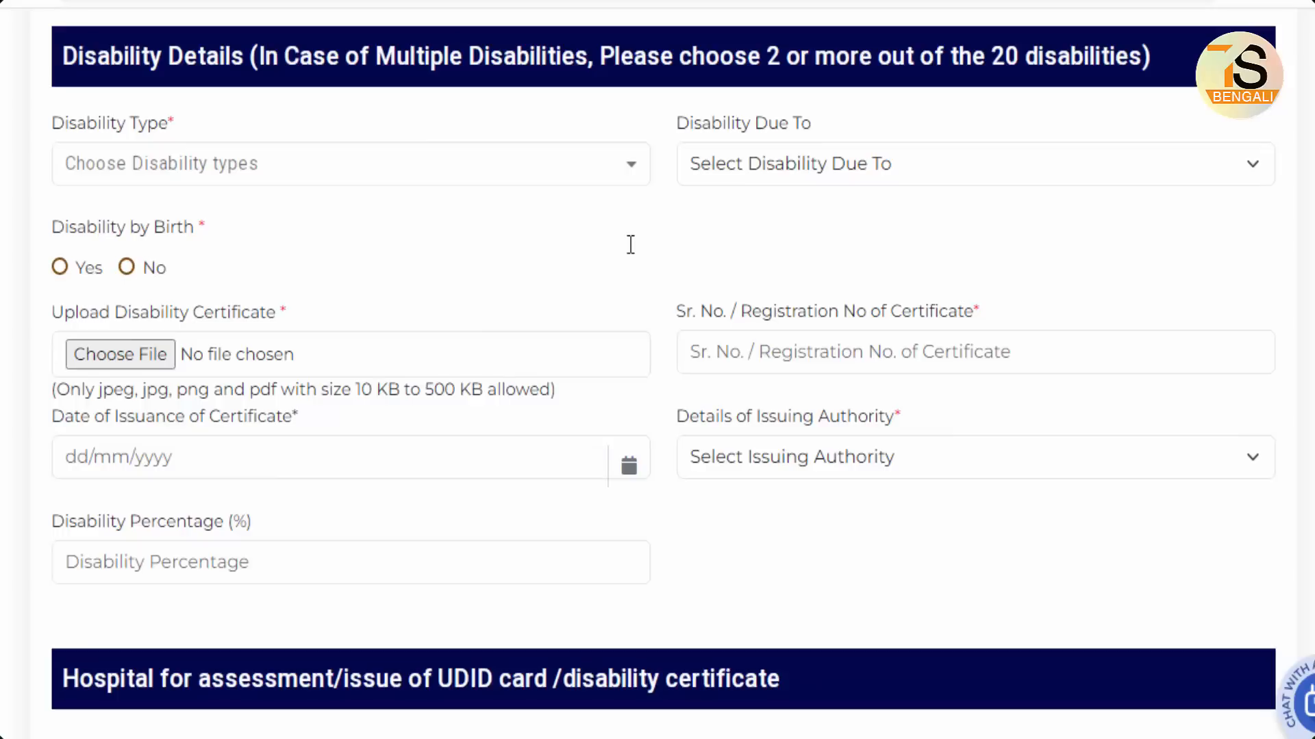
{"action": "left_click", "coordinate": [435, 156]}
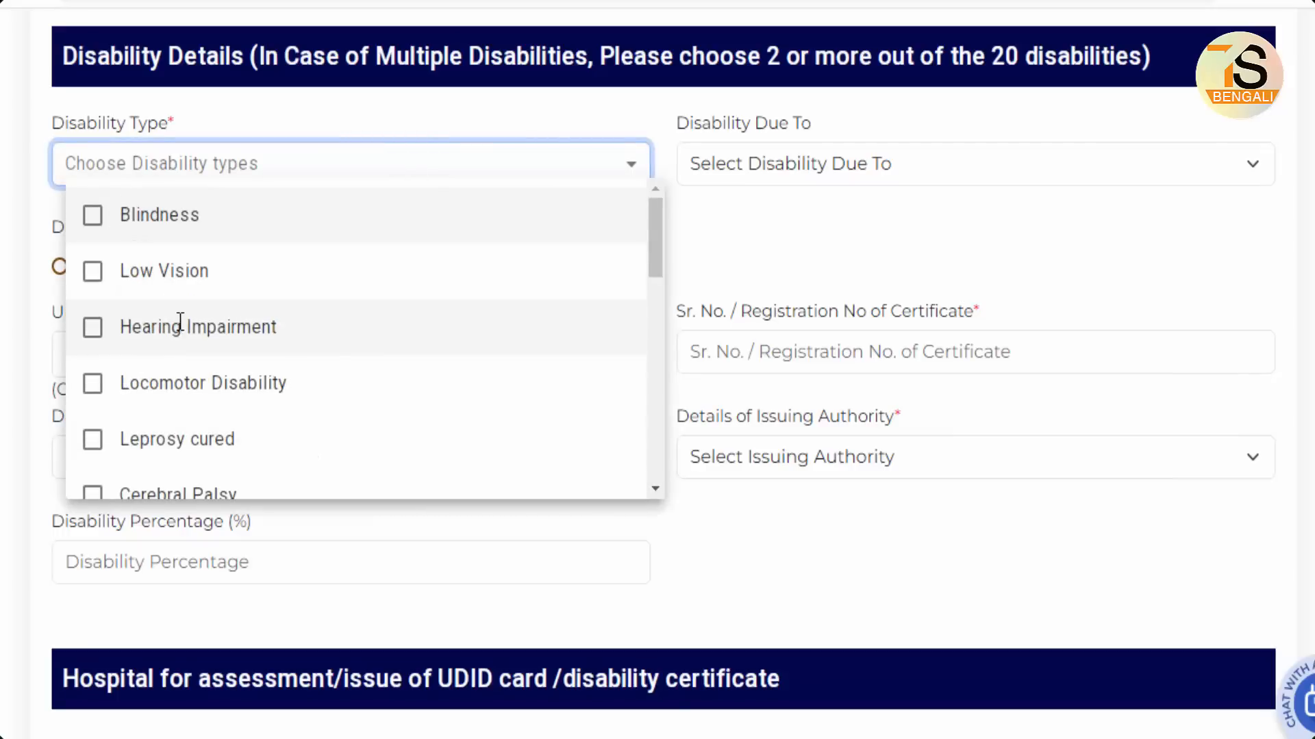
{"action": "scroll", "coordinate": [180, 321], "scroll_direction": "down", "scroll_amount": 1}
{"action": "scroll", "coordinate": [180, 320], "scroll_direction": "down", "scroll_amount": 10}
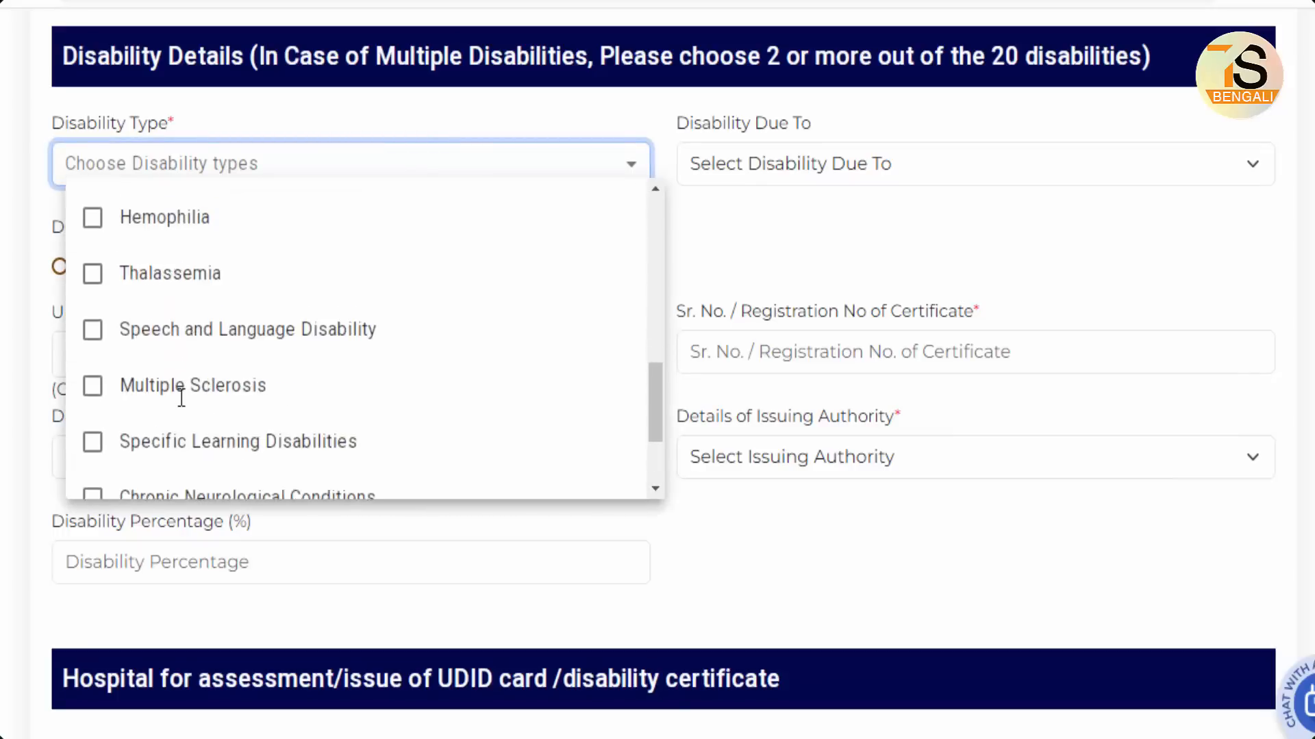
{"action": "scroll", "coordinate": [181, 398], "scroll_direction": "up", "scroll_amount": 5}
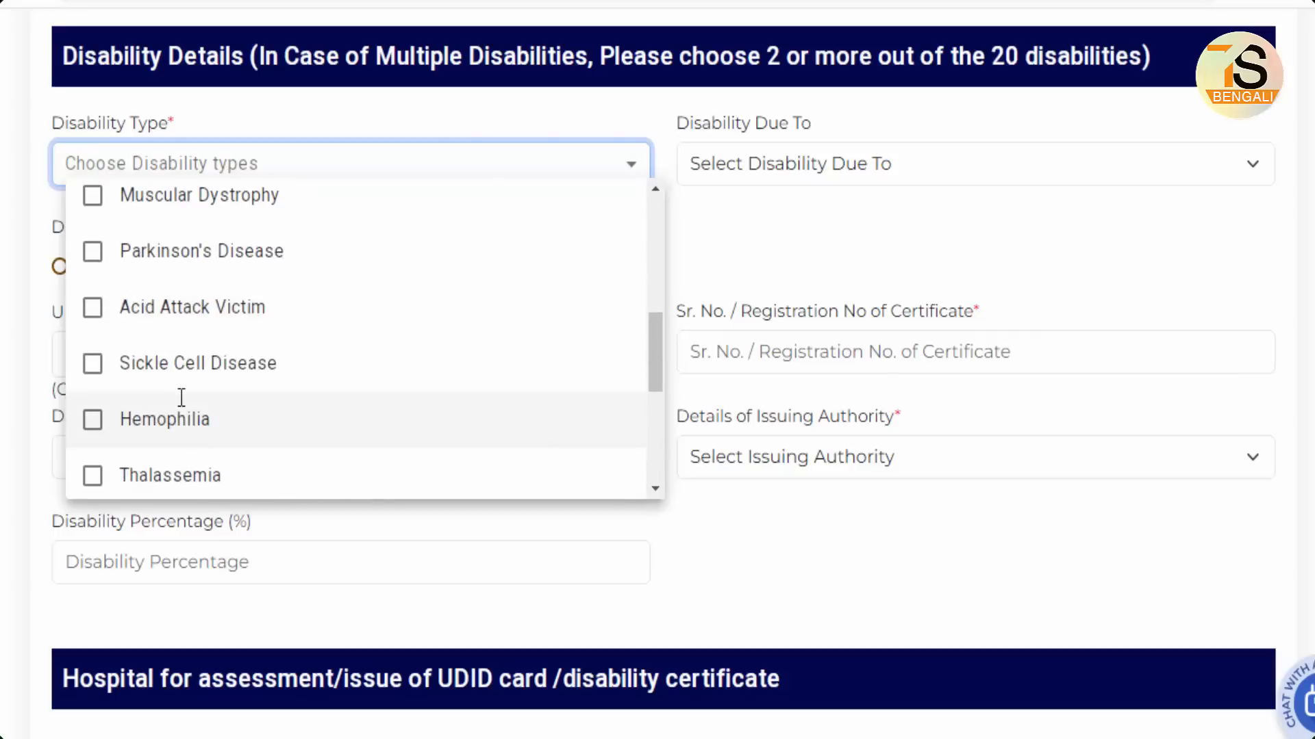
{"action": "scroll", "coordinate": [278, 398], "scroll_direction": "up", "scroll_amount": 2}
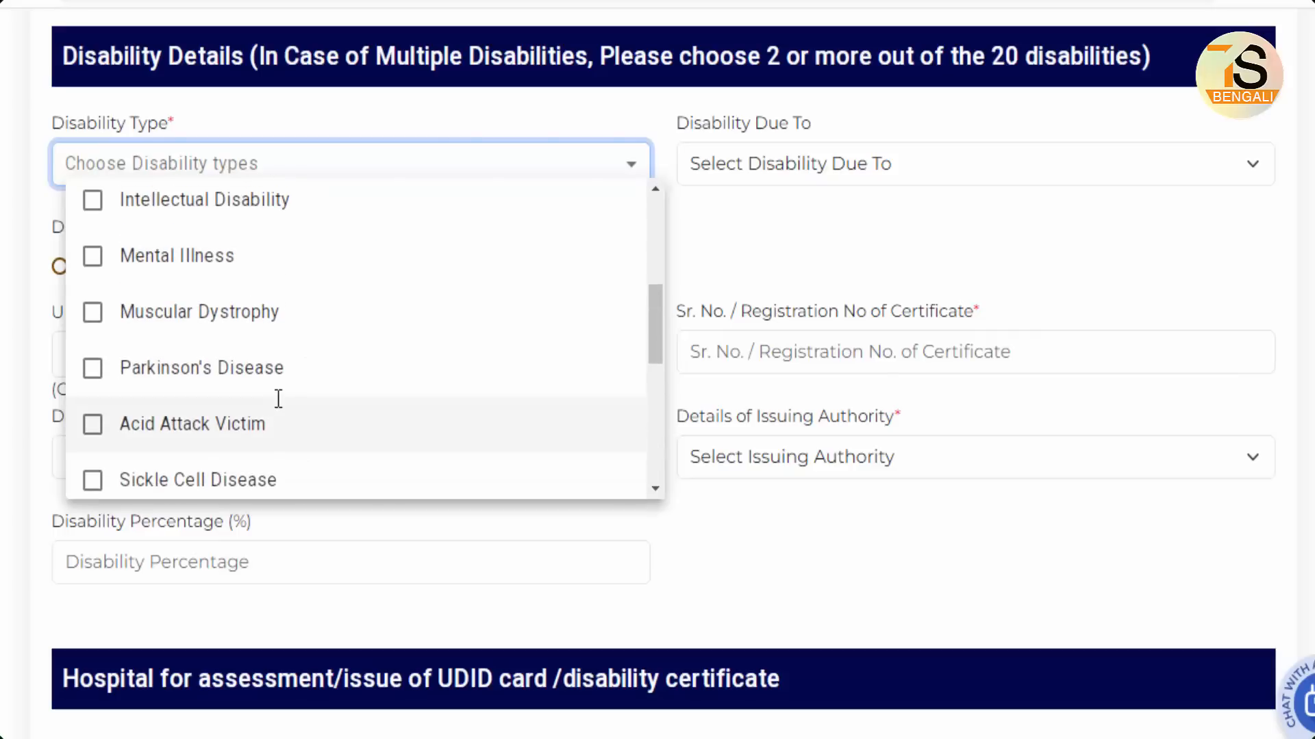
{"action": "left_click", "coordinate": [99, 256]}
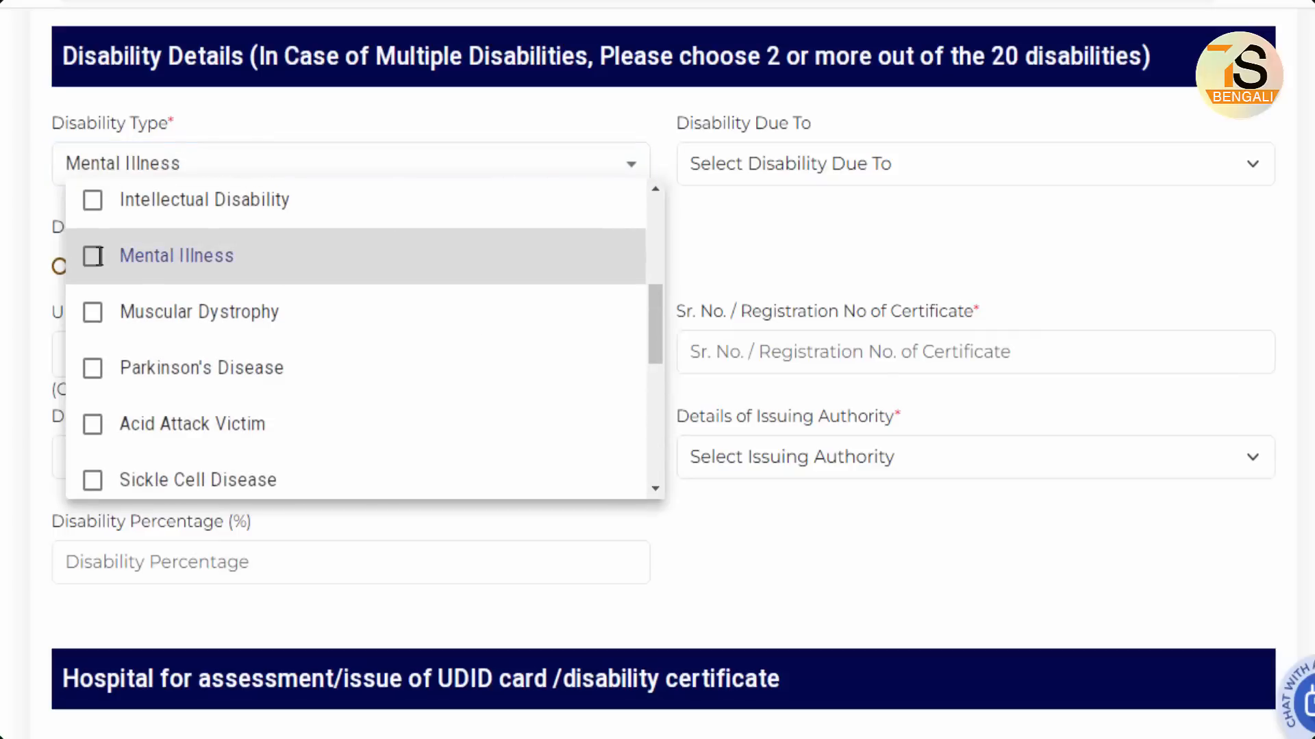
{"action": "left_click", "coordinate": [846, 231]}
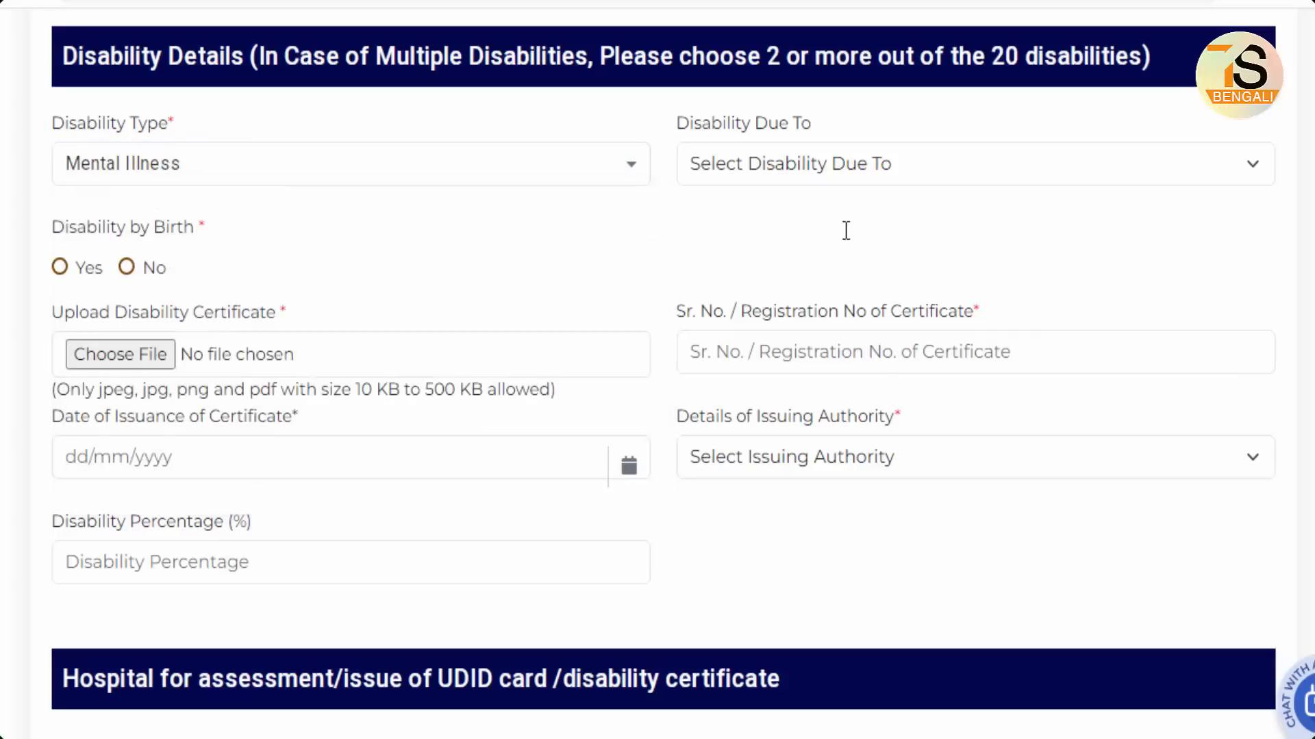
Step: Choose Congenital in the Disability Due To dropdown
{"action": "left_click", "coordinate": [862, 172]}
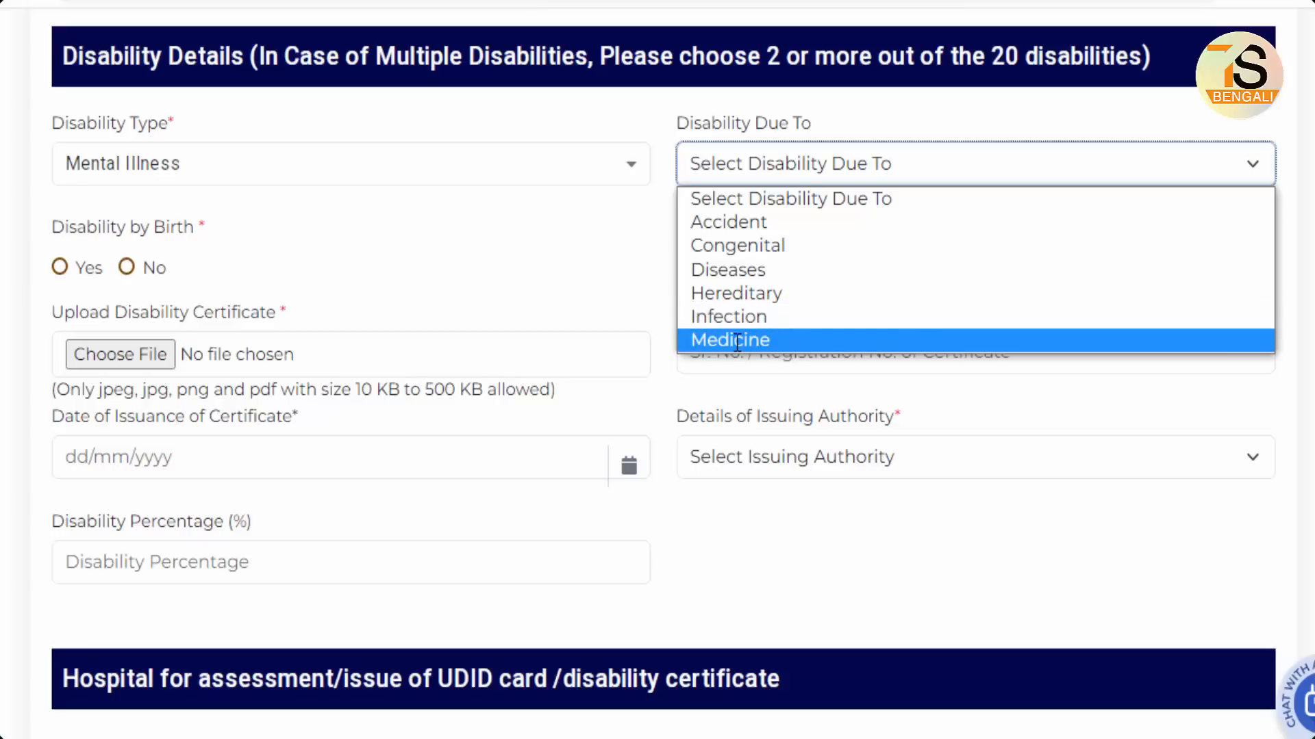
{"action": "left_click", "coordinate": [762, 248]}
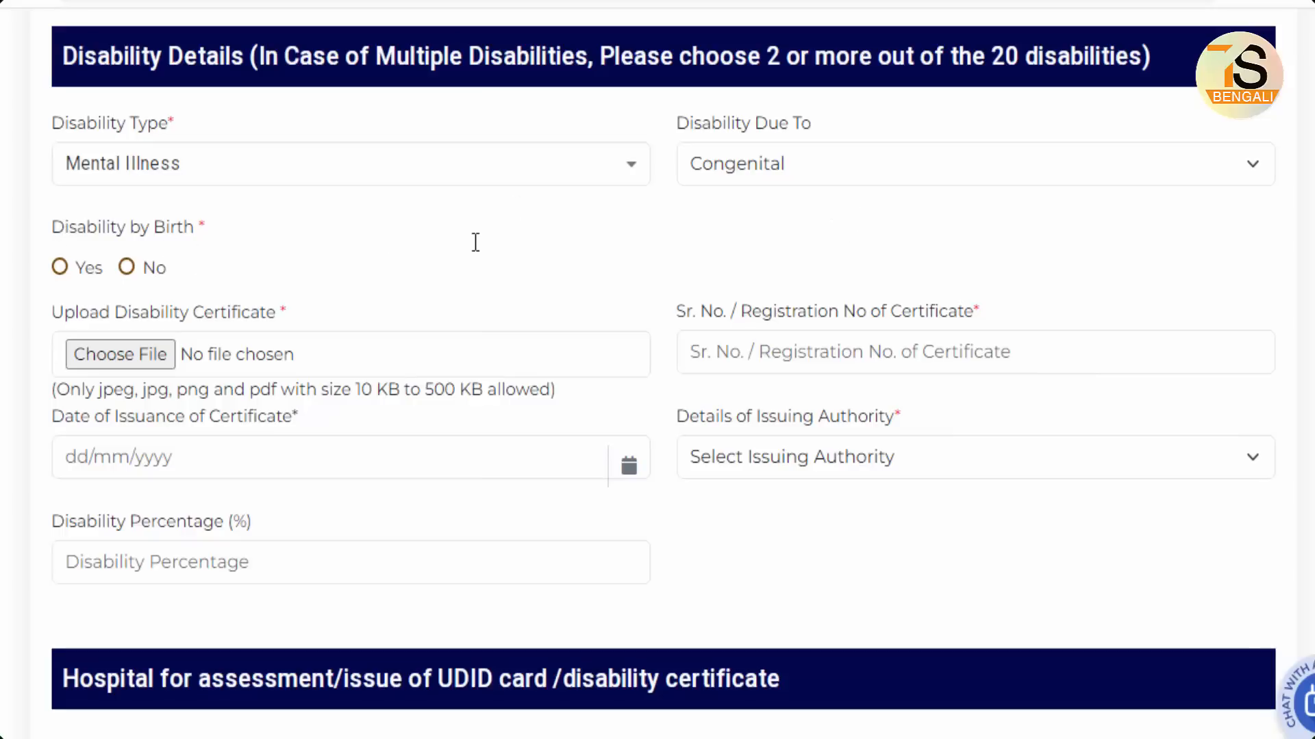
Step: Answer Yes to Disability by Birth, leaving Disability Since without a year
{"action": "left_click", "coordinate": [62, 267]}
{"action": "left_click", "coordinate": [127, 266]}
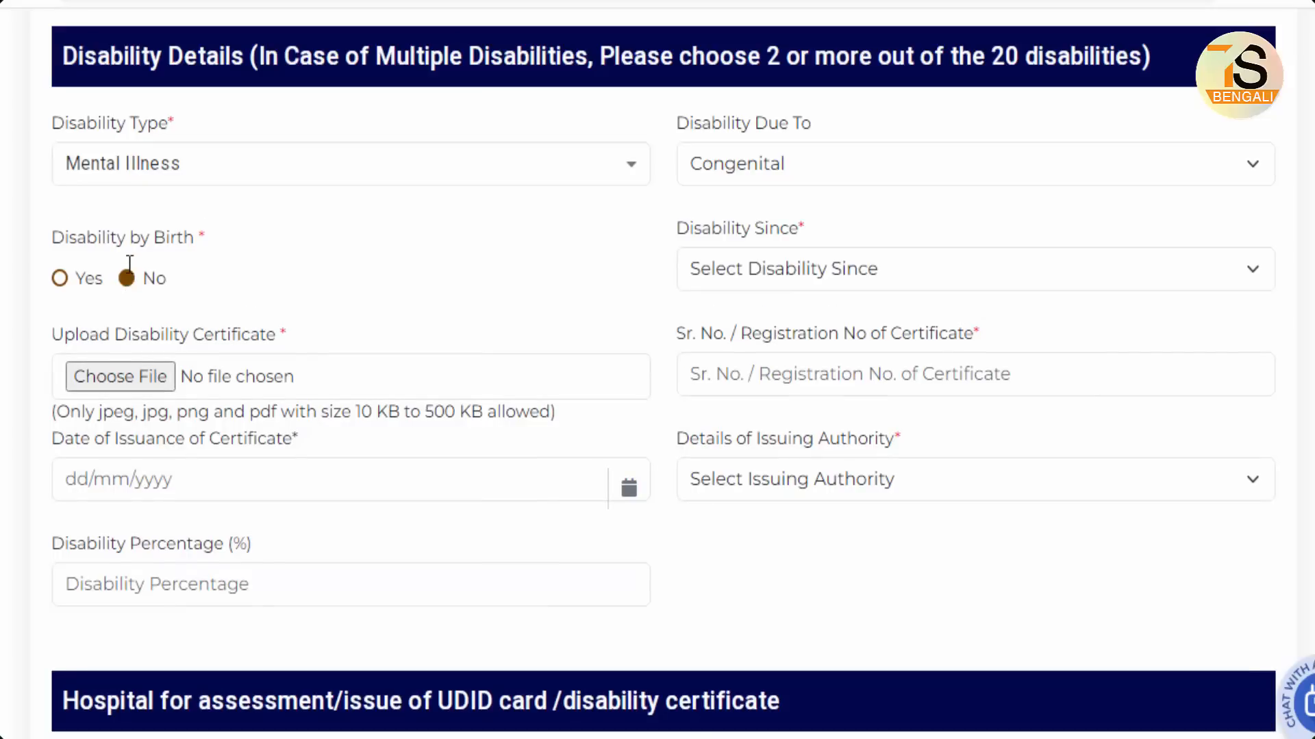
{"action": "left_click", "coordinate": [980, 265]}
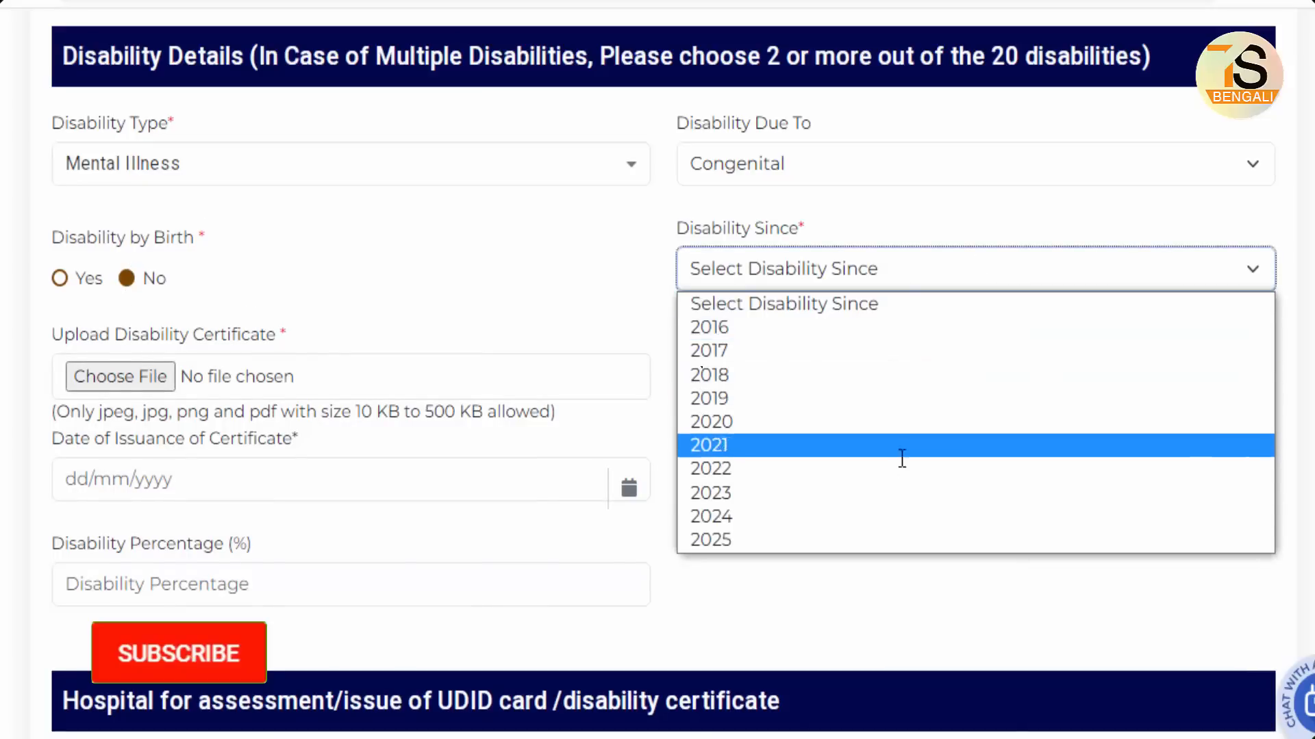
{"action": "left_click", "coordinate": [384, 265]}
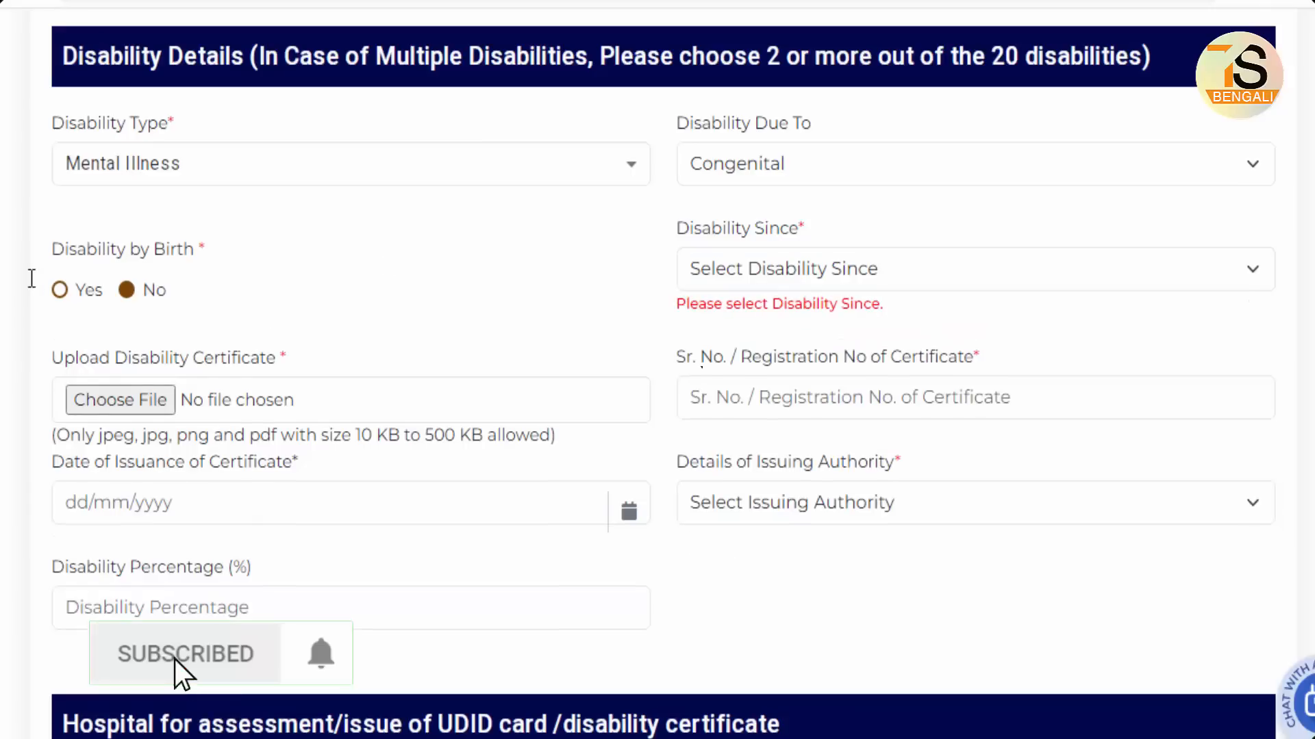
{"action": "left_click", "coordinate": [59, 290]}
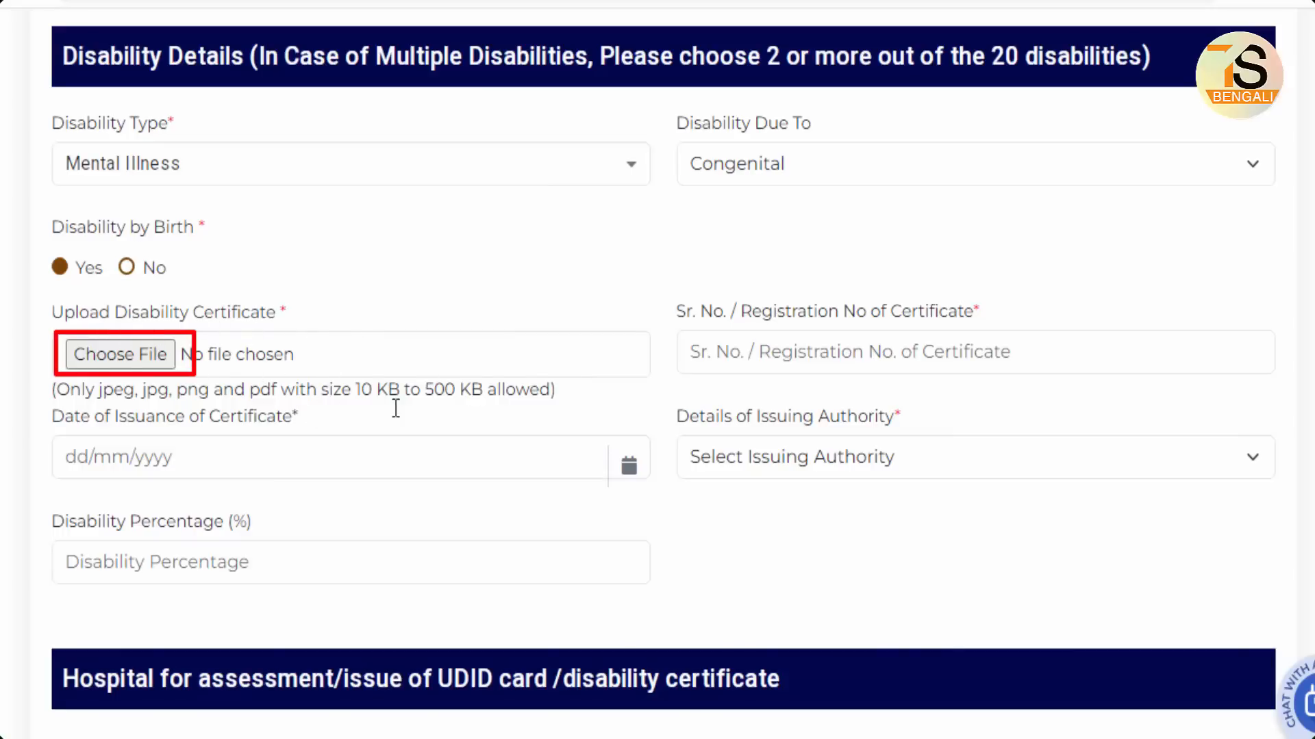
Step: Point out the certificate file size range, registration number and issue date fields
{"action": "left_click_drag", "start_coordinate": [348, 404], "coordinate": [411, 404]}
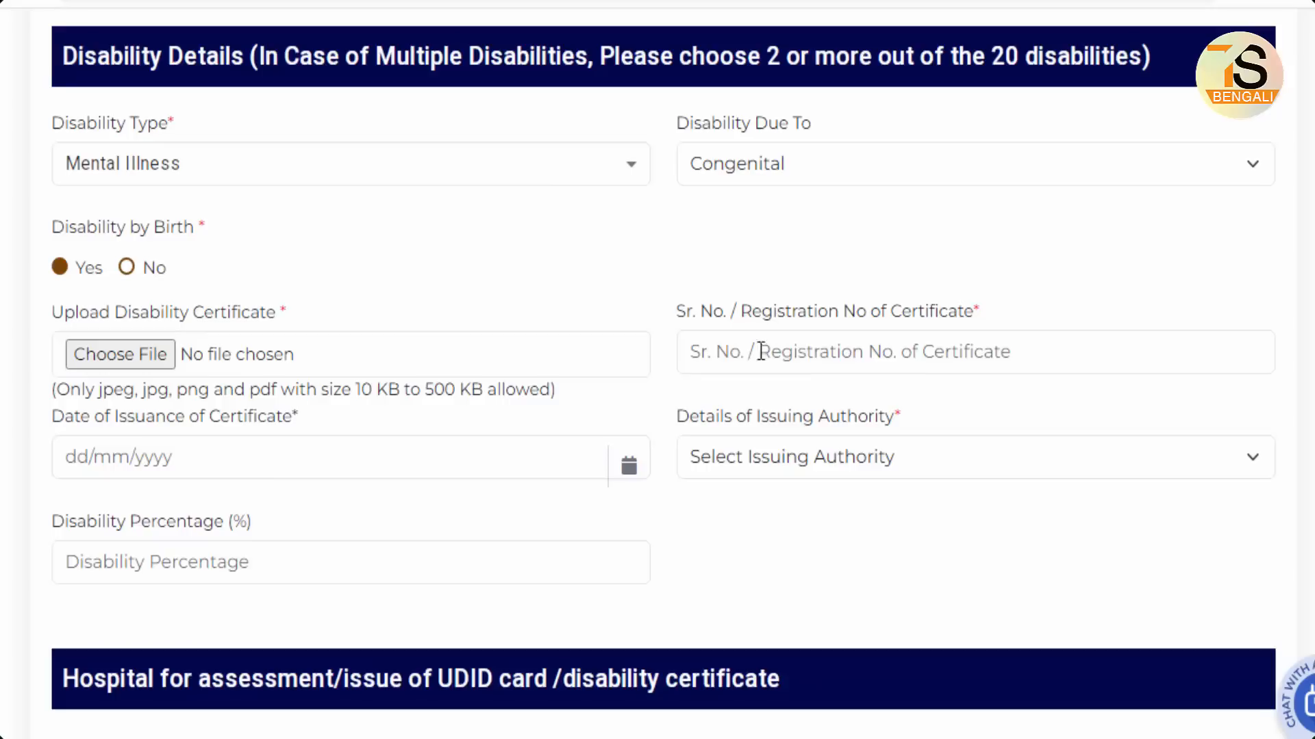
{"action": "mouse_move", "coordinate": [678, 334]}
{"action": "left_mouse_down"}
{"action": "mouse_move", "coordinate": [877, 364]}
{"action": "mouse_move", "coordinate": [1078, 372]}
{"action": "left_mouse_up"}
{"action": "mouse_move", "coordinate": [52, 434]}
{"action": "left_mouse_down"}
{"action": "mouse_move", "coordinate": [246, 487]}
{"action": "mouse_move", "coordinate": [262, 479]}
{"action": "left_mouse_up"}
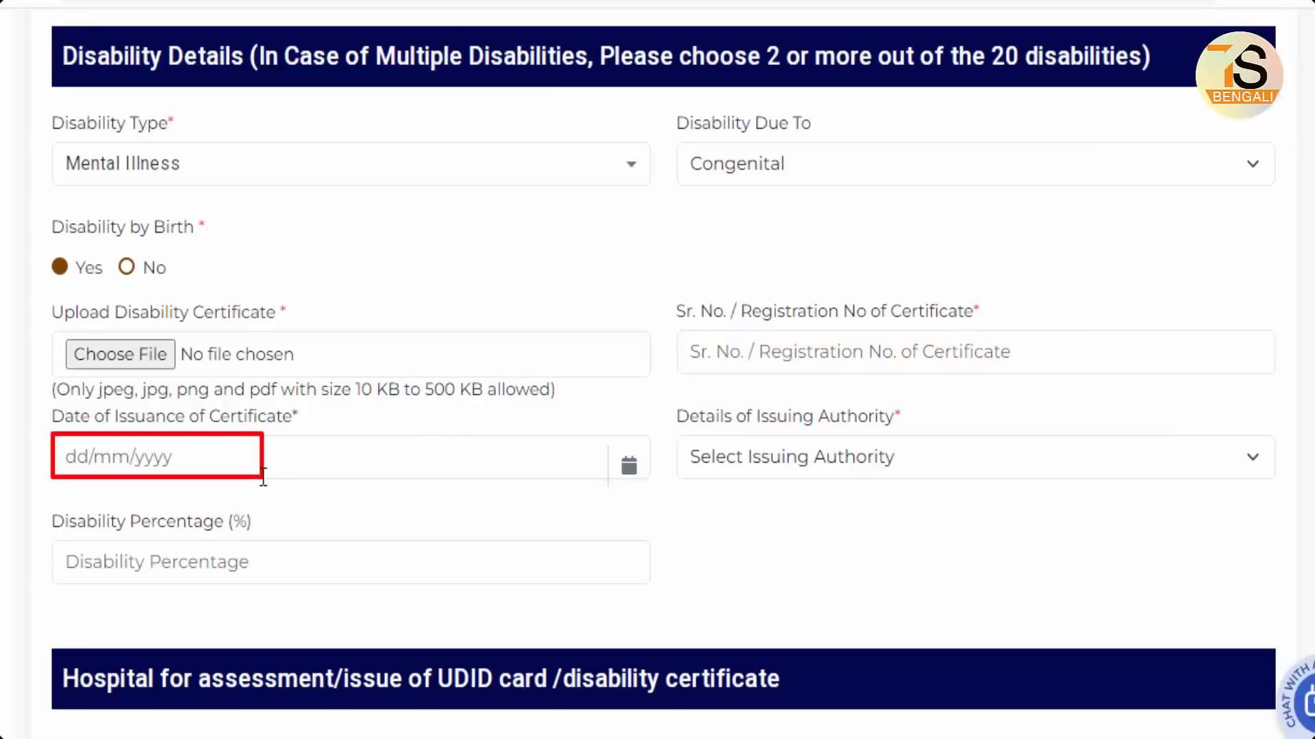
Step: Choose Medical Authority as issuing authority and enter 80 as the disability percentage
{"action": "left_click", "coordinate": [894, 454]}
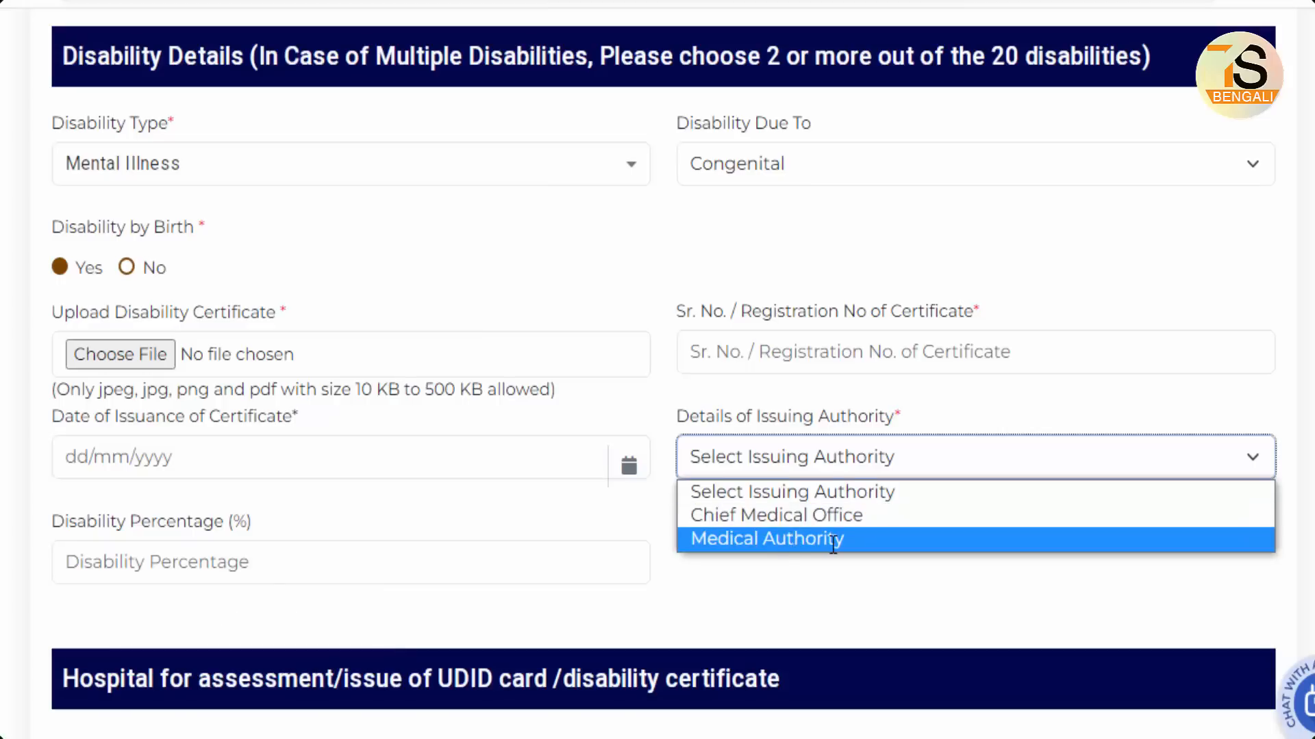
{"action": "left_click", "coordinate": [806, 541]}
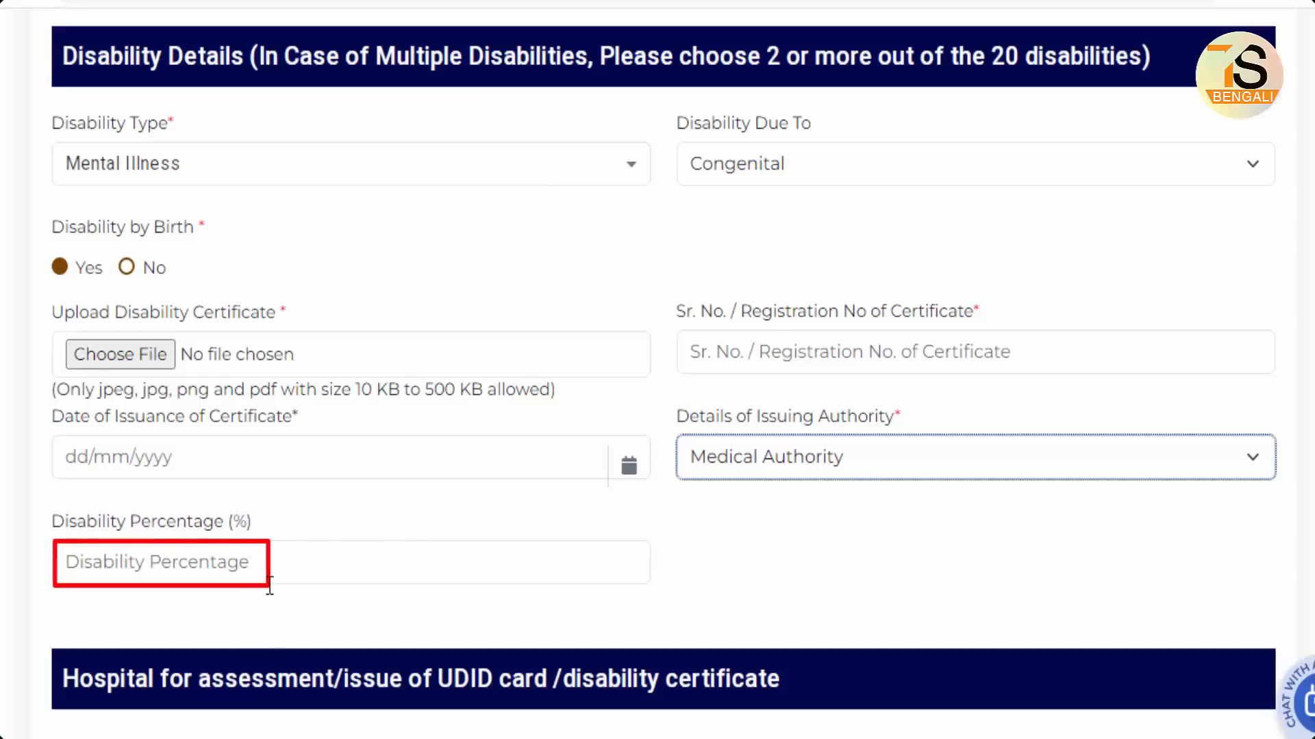
{"action": "left_click", "coordinate": [139, 563]}
{"action": "left_click", "coordinate": [137, 562]}
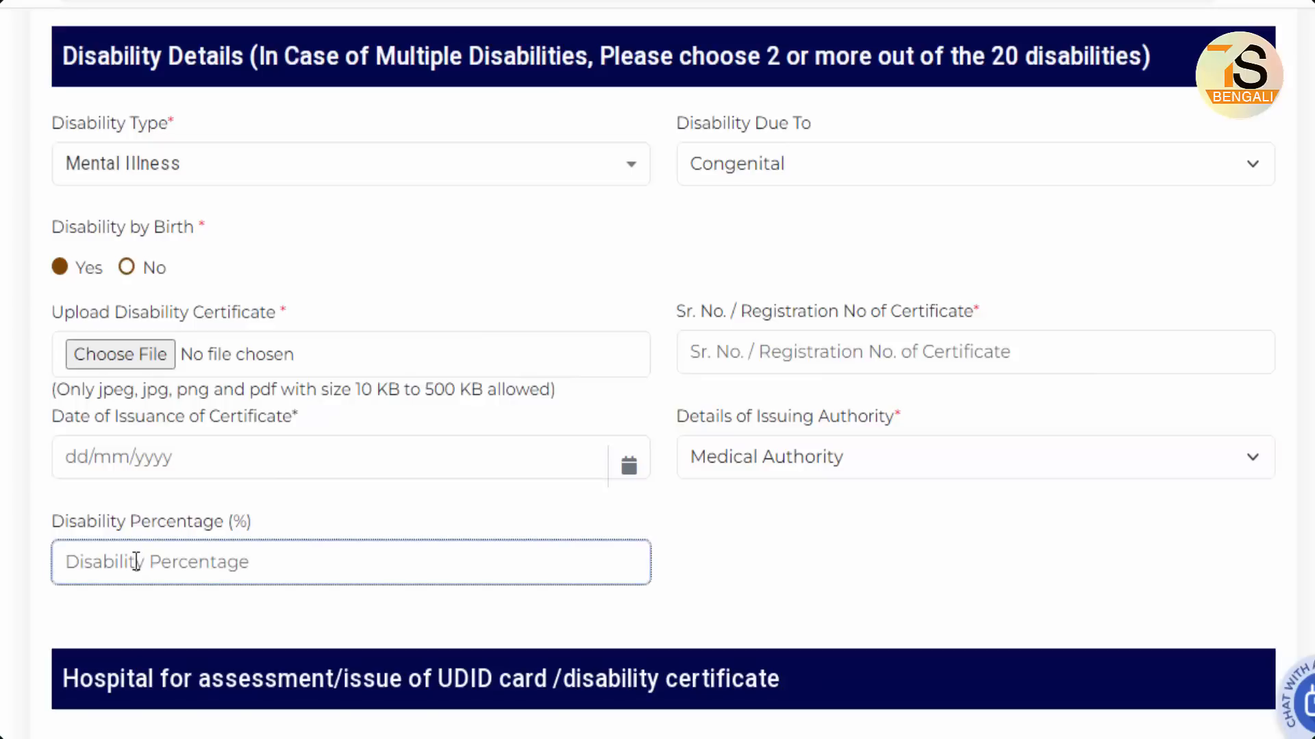
{"action": "type", "text": "80"}
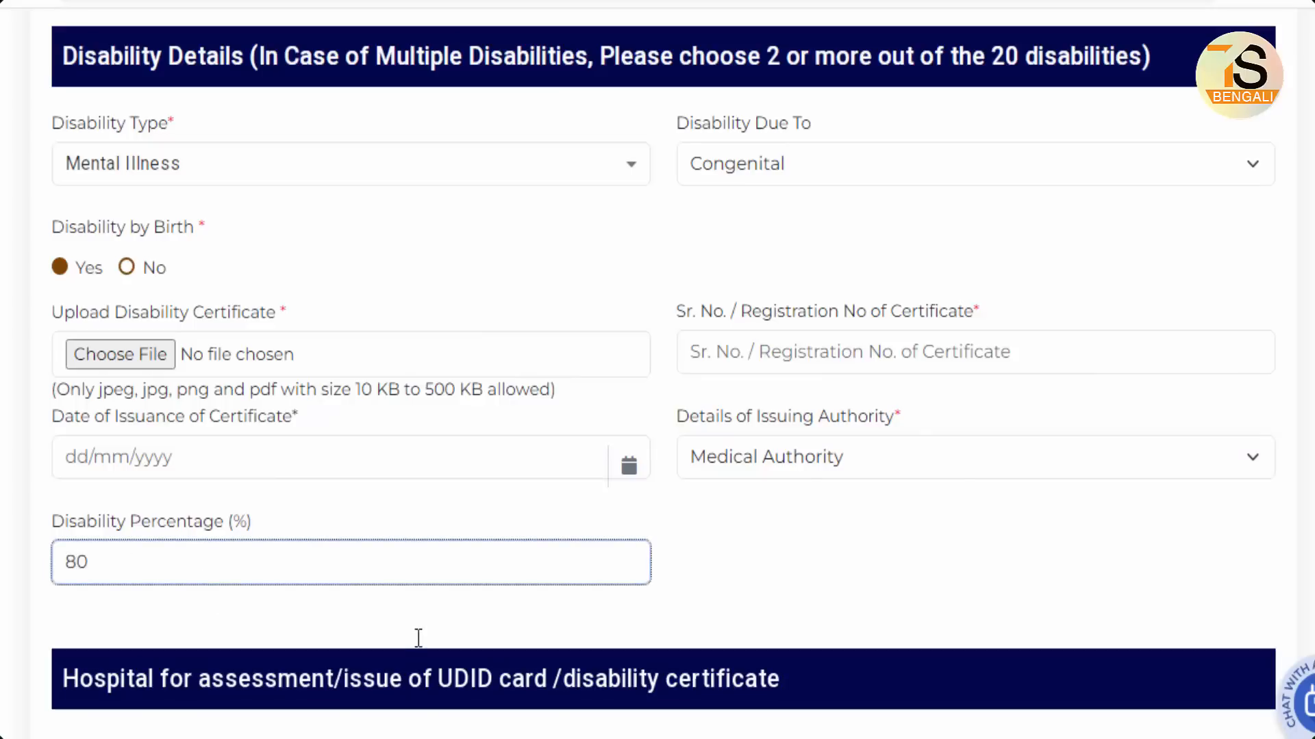
{"action": "left_click", "coordinate": [417, 636]}
{"action": "scroll", "coordinate": [780, 625], "scroll_direction": "down", "scroll_amount": 5}
{"action": "scroll", "coordinate": [788, 627], "scroll_direction": "down", "scroll_amount": 4}
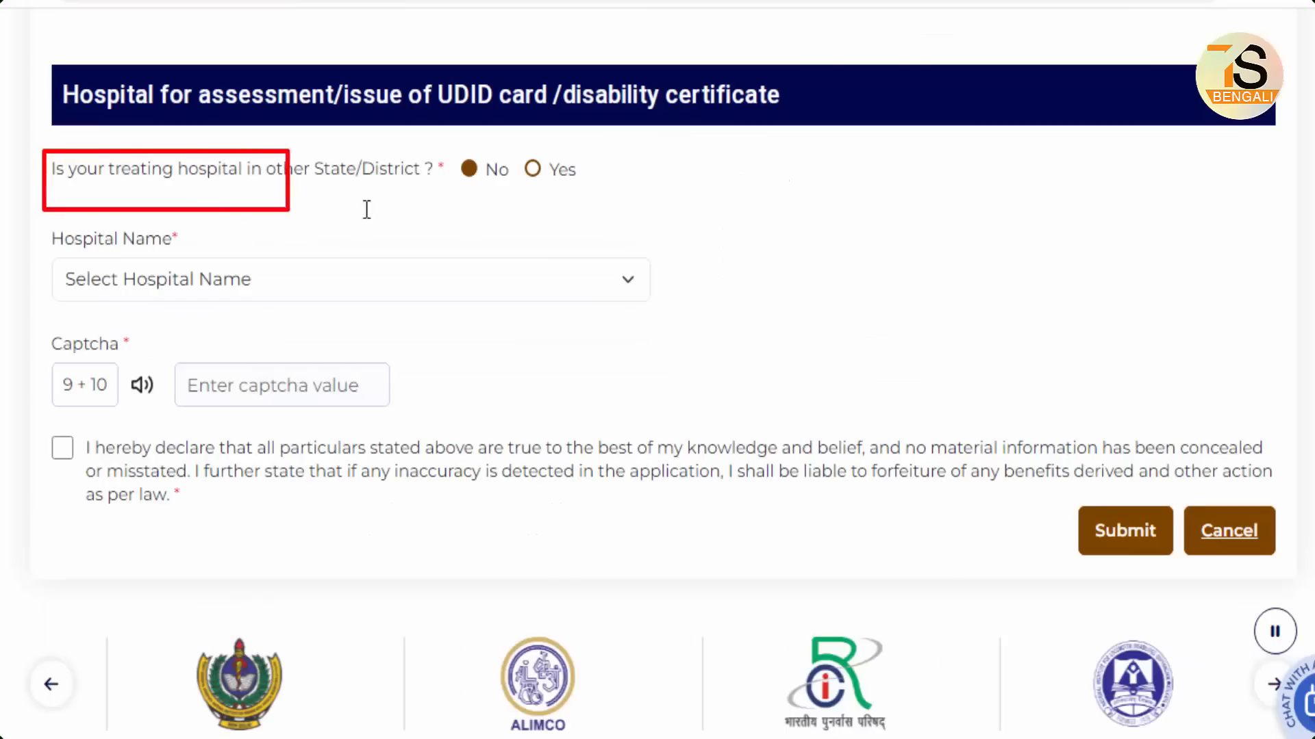
Step: Answer No to the treating hospital being in another State/District
{"action": "left_click", "coordinate": [532, 169]}
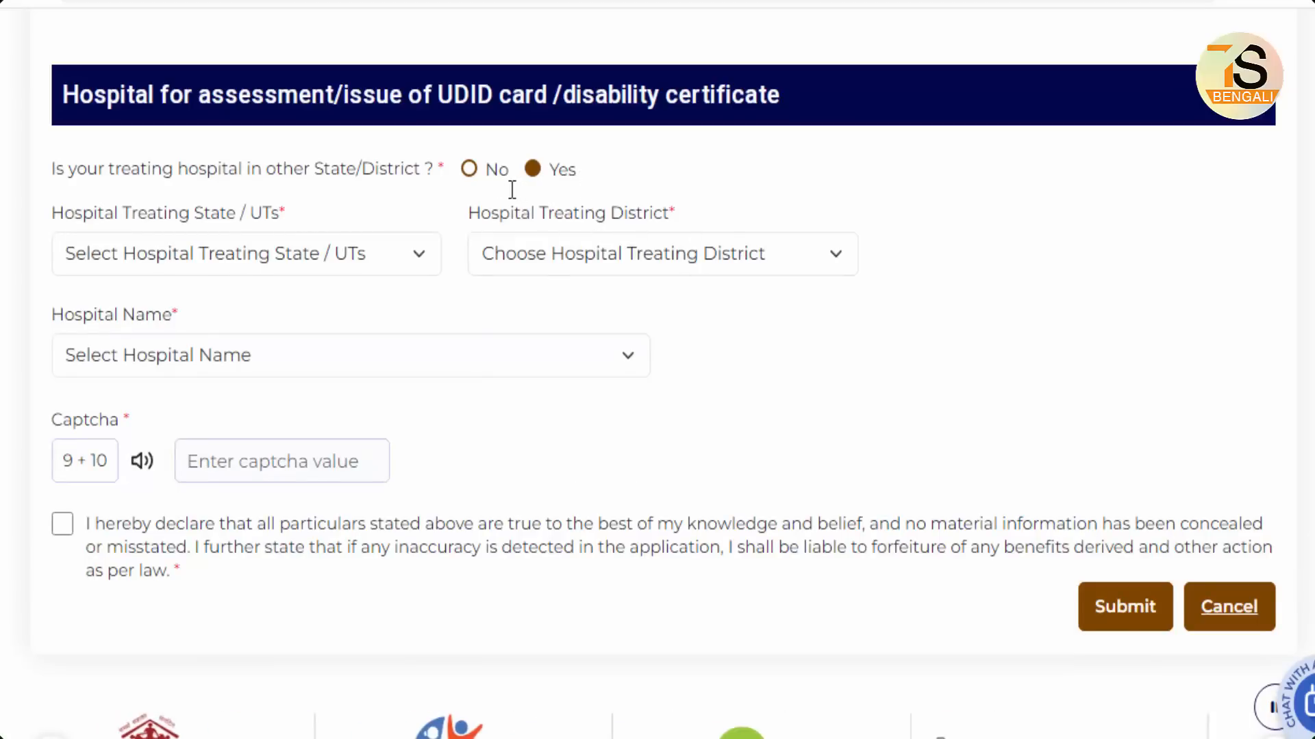
{"action": "left_click", "coordinate": [469, 169]}
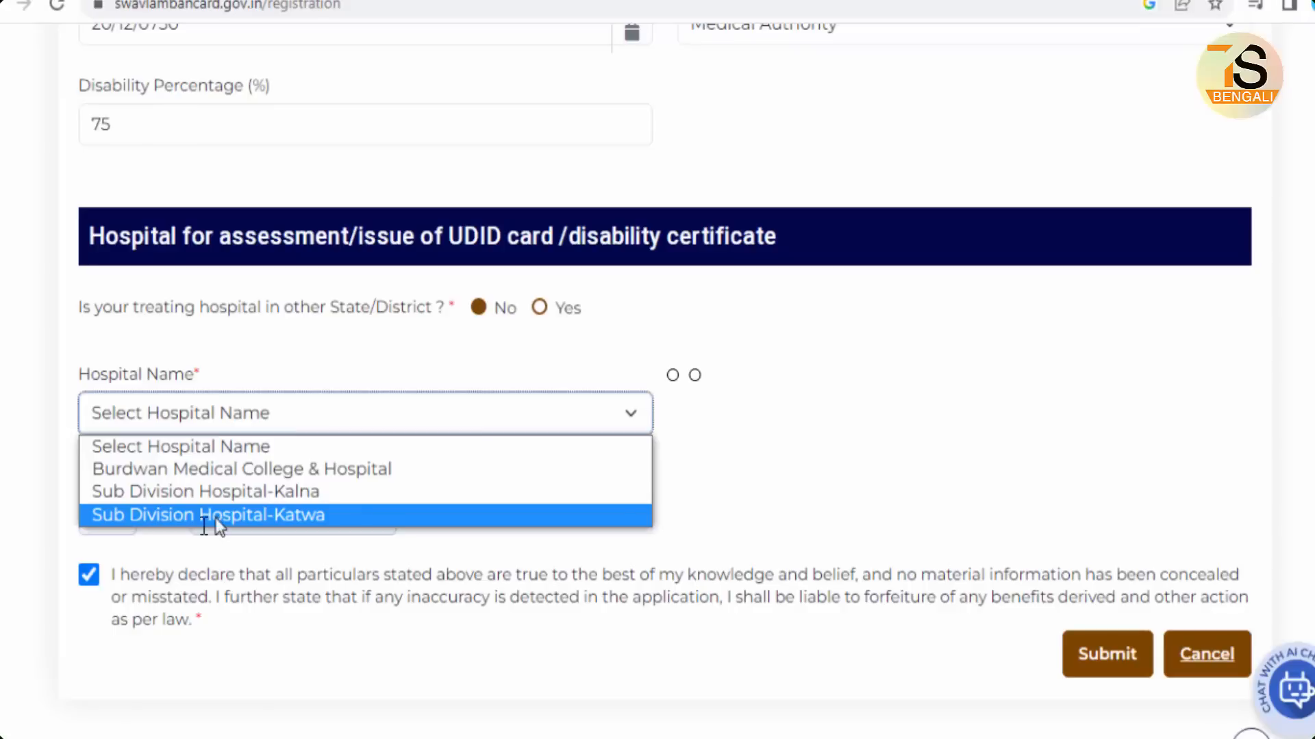
Step: Select Sub Division Hospital-Katwa as the hospital name
{"action": "left_click", "coordinate": [216, 517]}
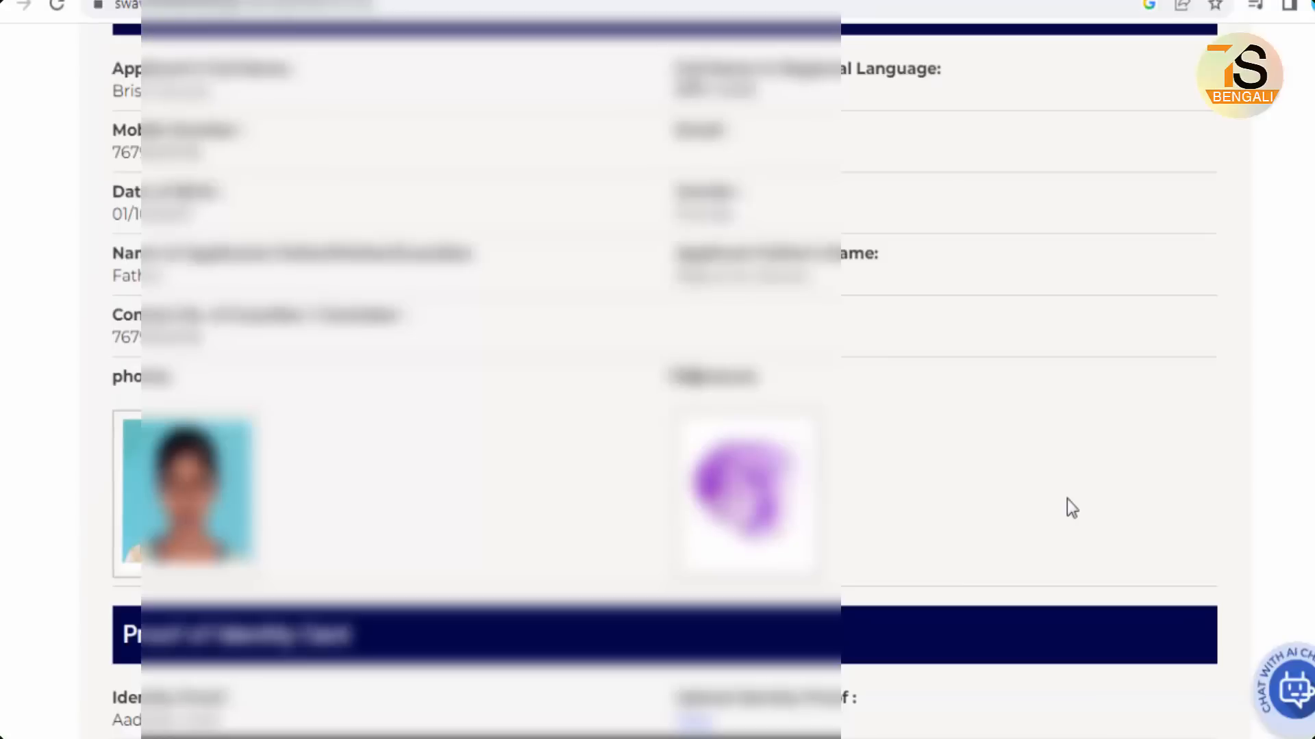
Step: Final-submit the UDID application, then open Desh Keyboard's Bangla Typing editor from search results
{"action": "scroll", "coordinate": [1066, 499], "scroll_direction": "down", "scroll_amount": 9}
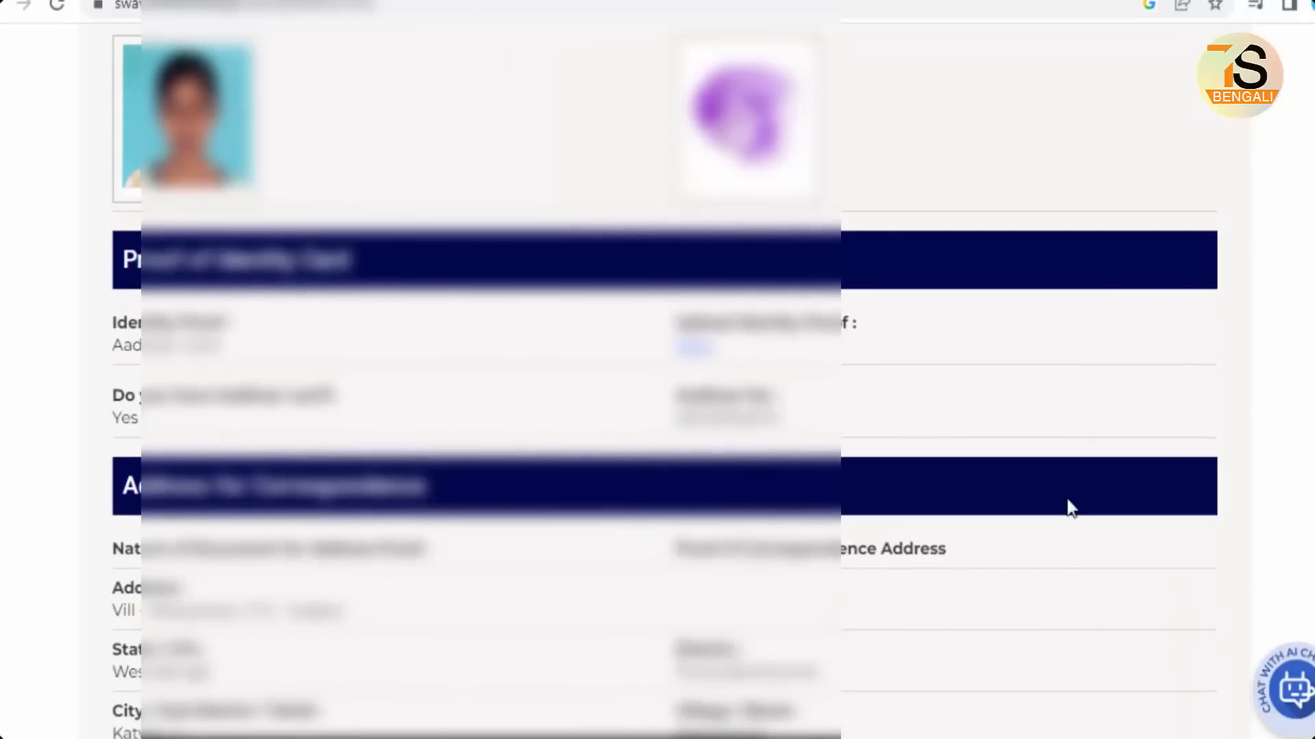
{"action": "scroll", "coordinate": [1067, 508], "scroll_direction": "down", "scroll_amount": 10}
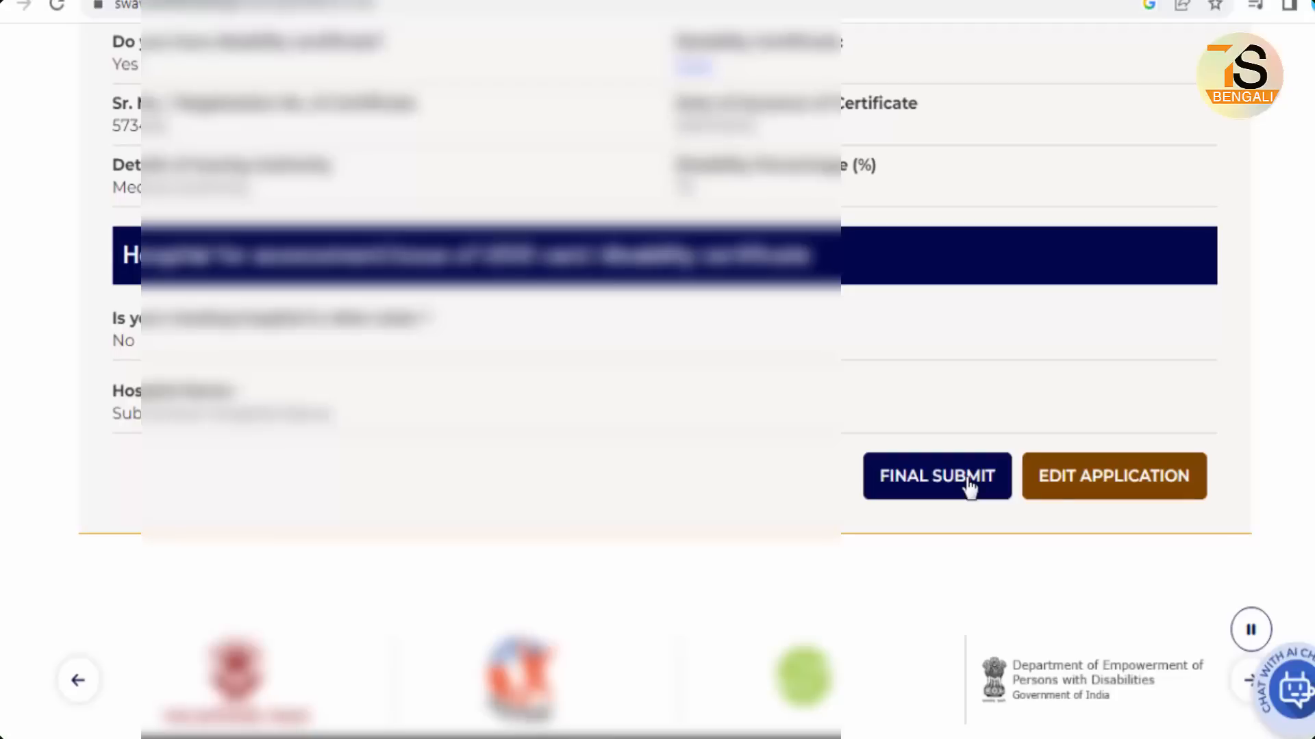
{"action": "left_click", "coordinate": [967, 481]}
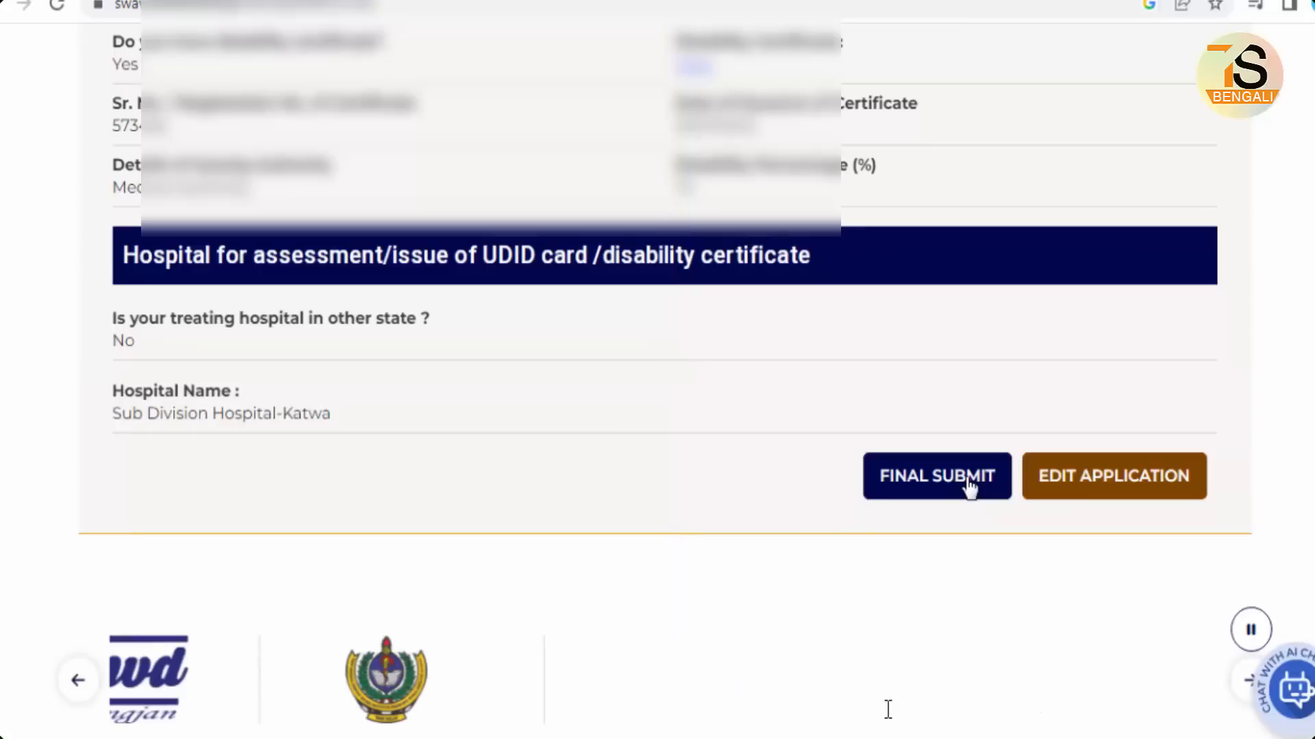
{"action": "left_click", "coordinate": [969, 483]}
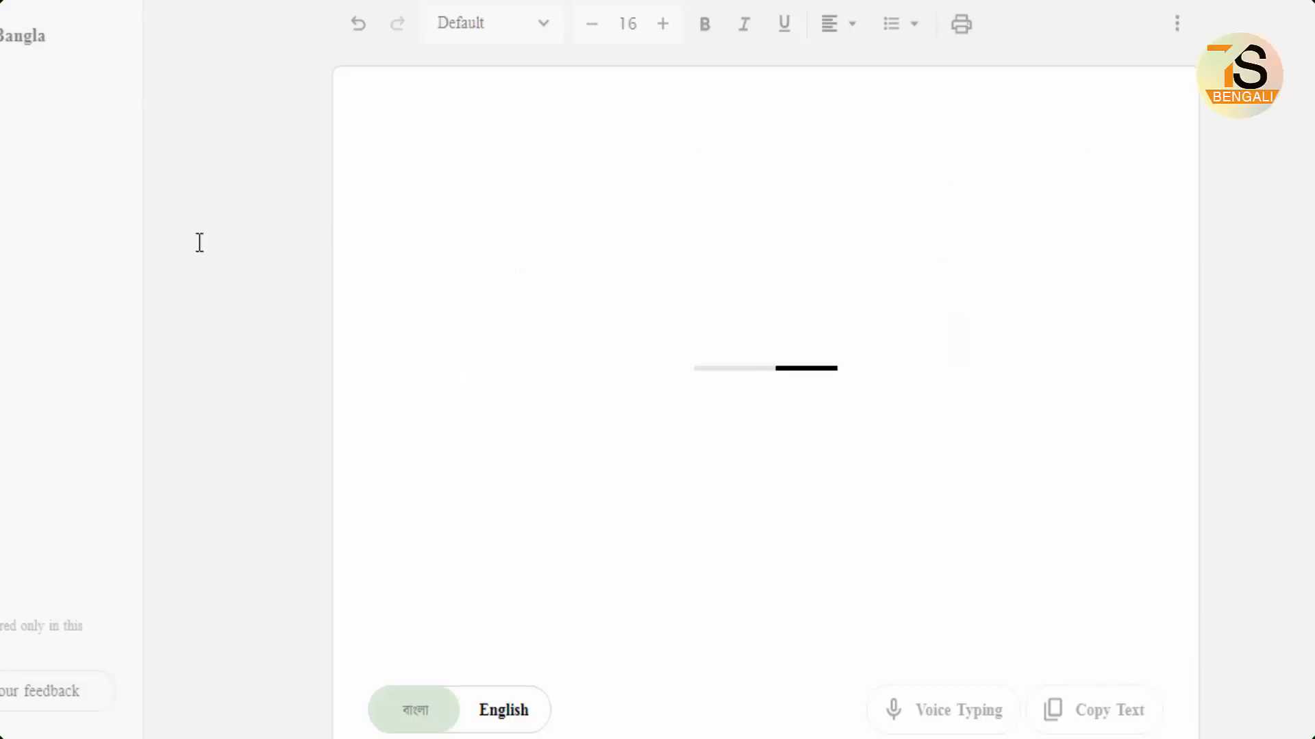
{"action": "left_click", "coordinate": [205, 243]}
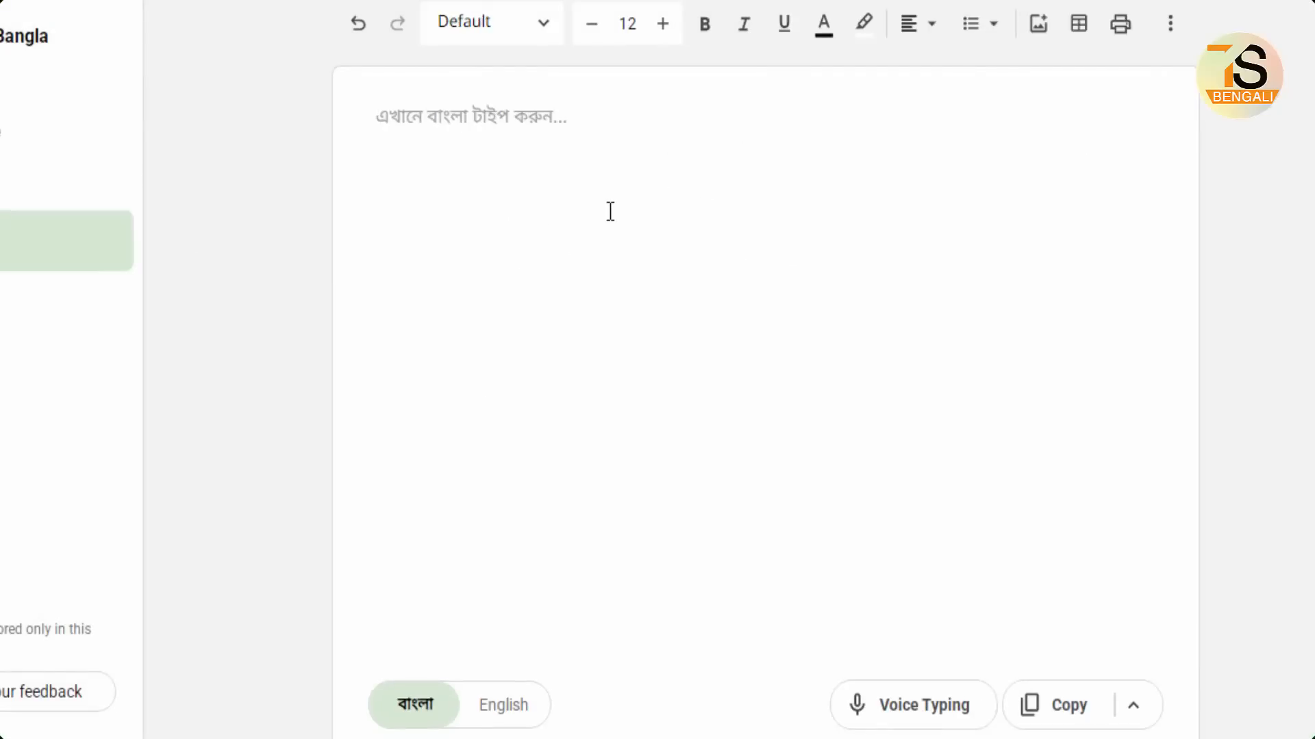
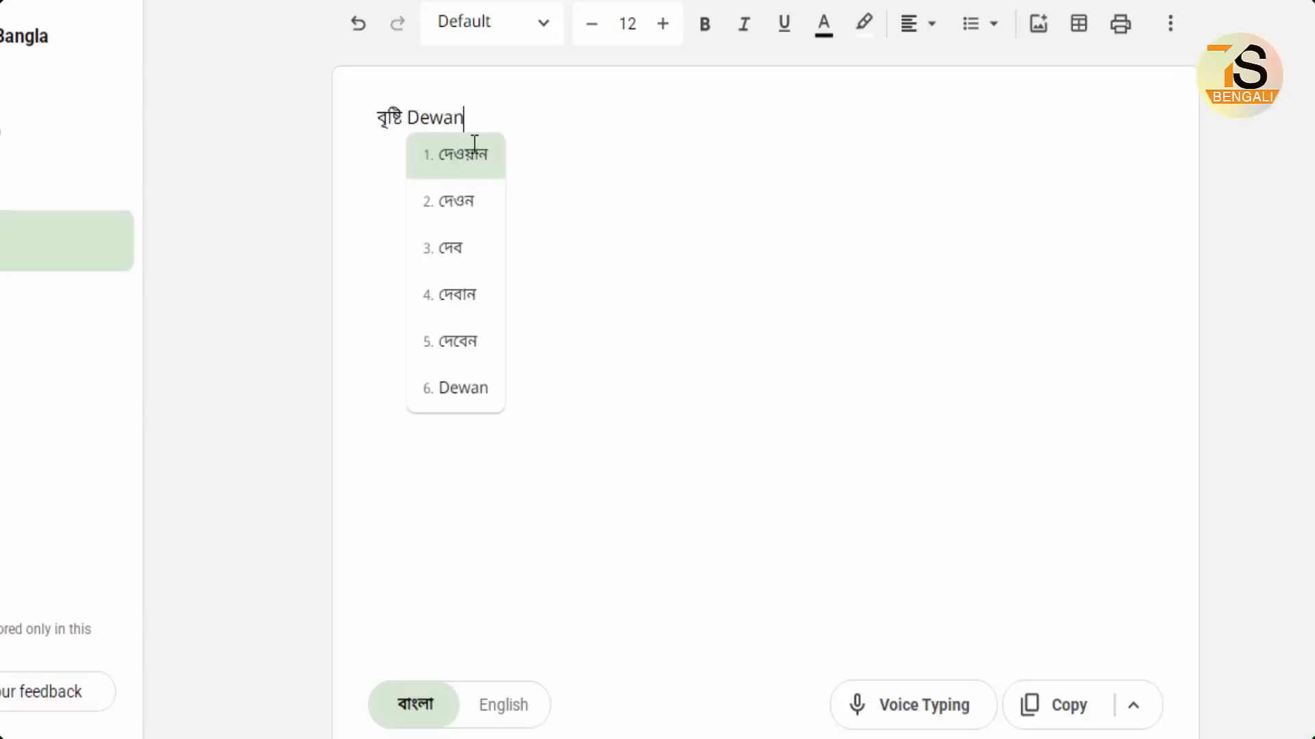
Step: Type the applicant's name phonetically, accept the Bangla spelling, select it, and highlight application tracking
{"action": "left_click", "coordinate": [474, 151]}
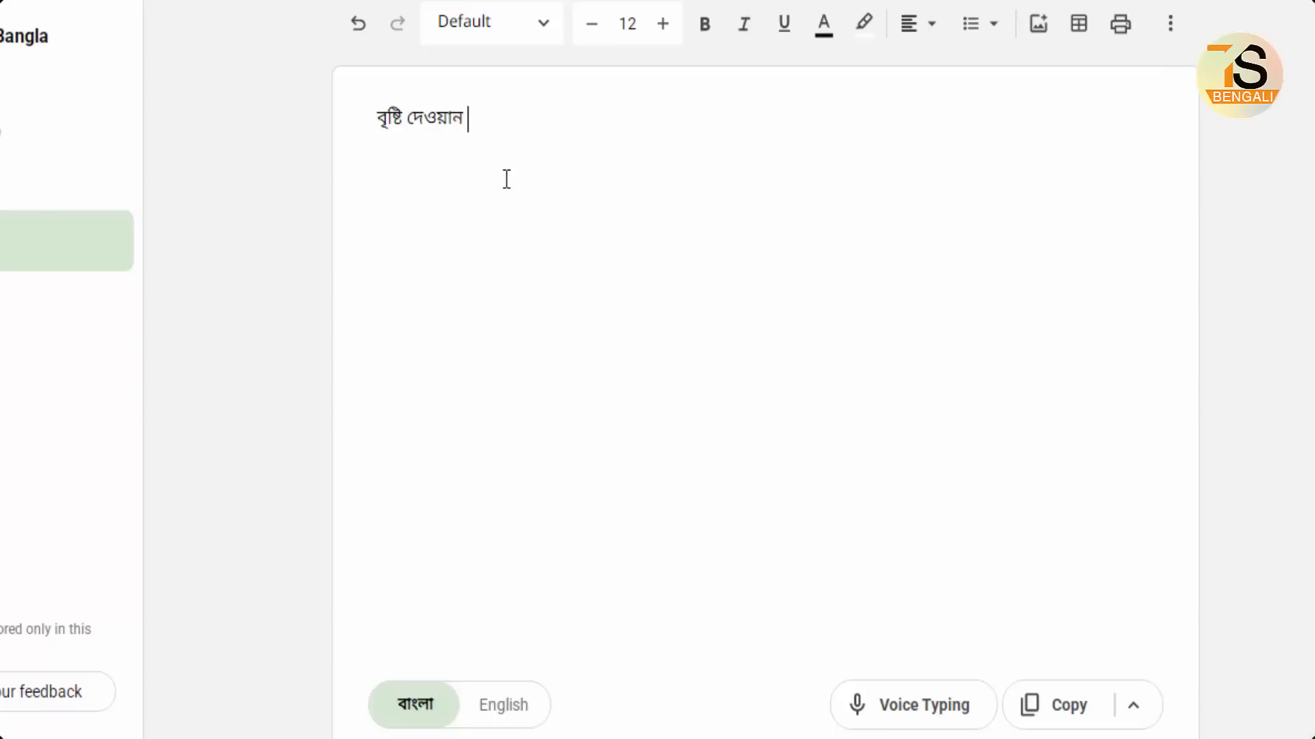
{"action": "left_click_drag", "start_coordinate": [470, 117], "coordinate": [363, 126]}
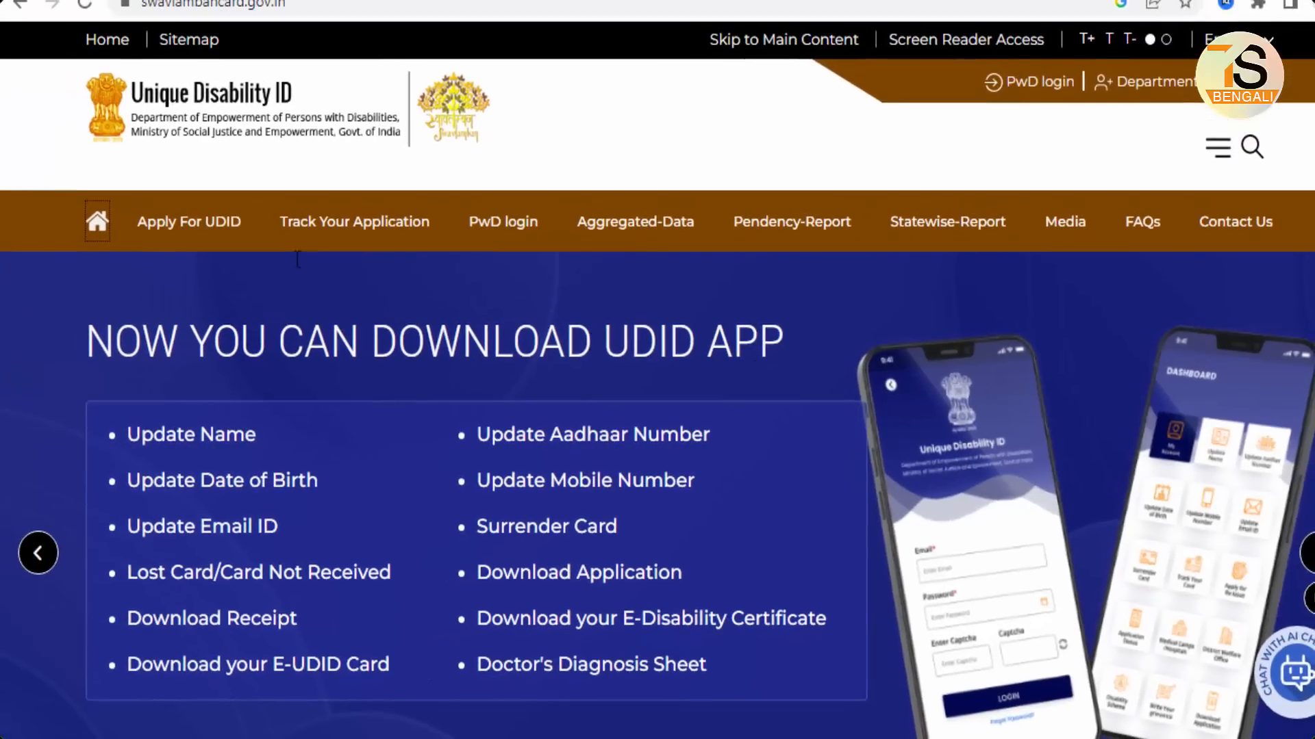
{"action": "left_click_drag", "start_coordinate": [268, 205], "coordinate": [437, 244]}
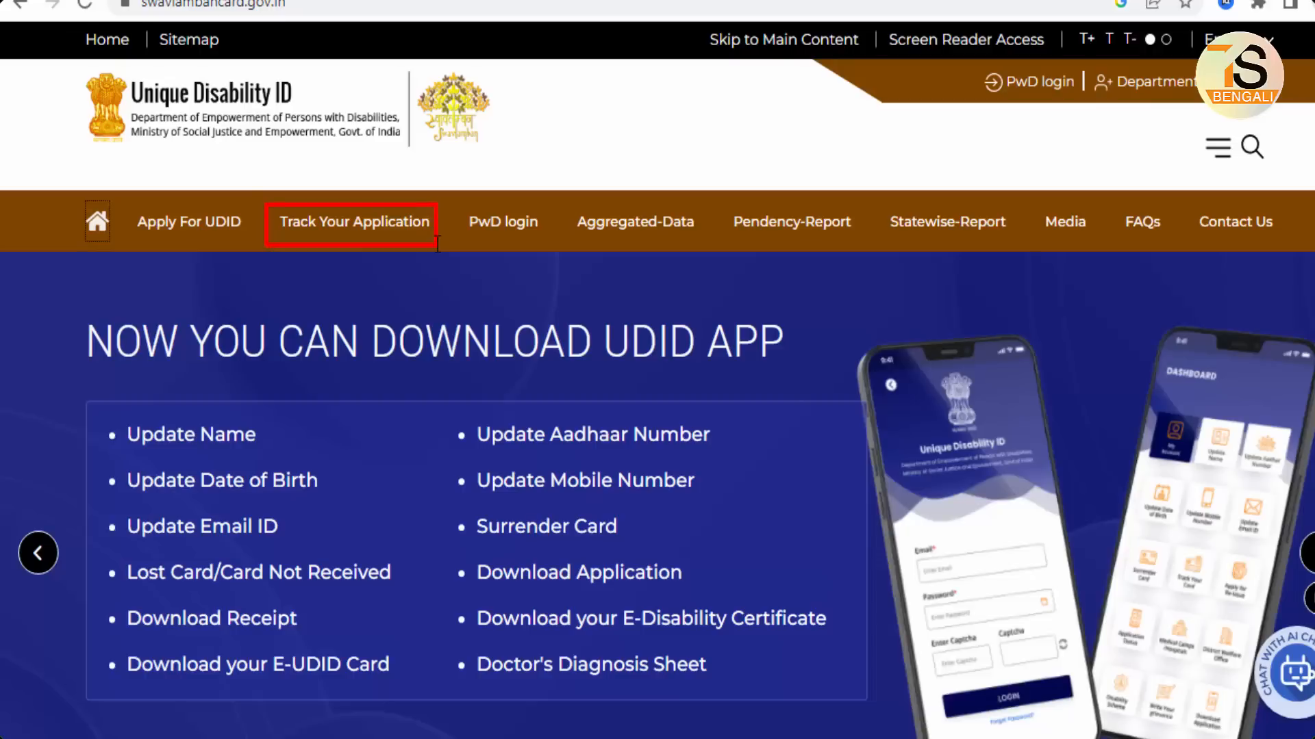
Step: Open Track Your Application from the navigation bar and scroll to its lookup form
{"action": "left_click", "coordinate": [393, 229]}
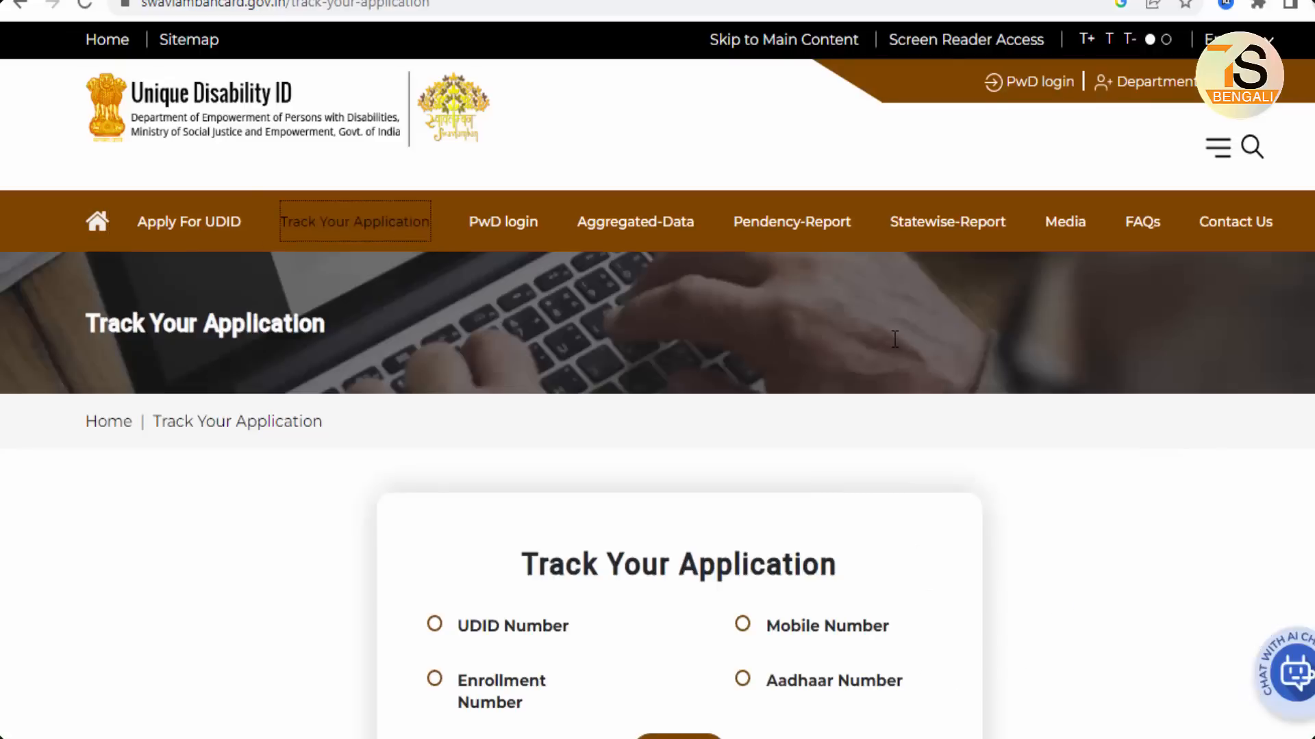
{"action": "scroll", "coordinate": [1000, 419], "scroll_direction": "down", "scroll_amount": 5}
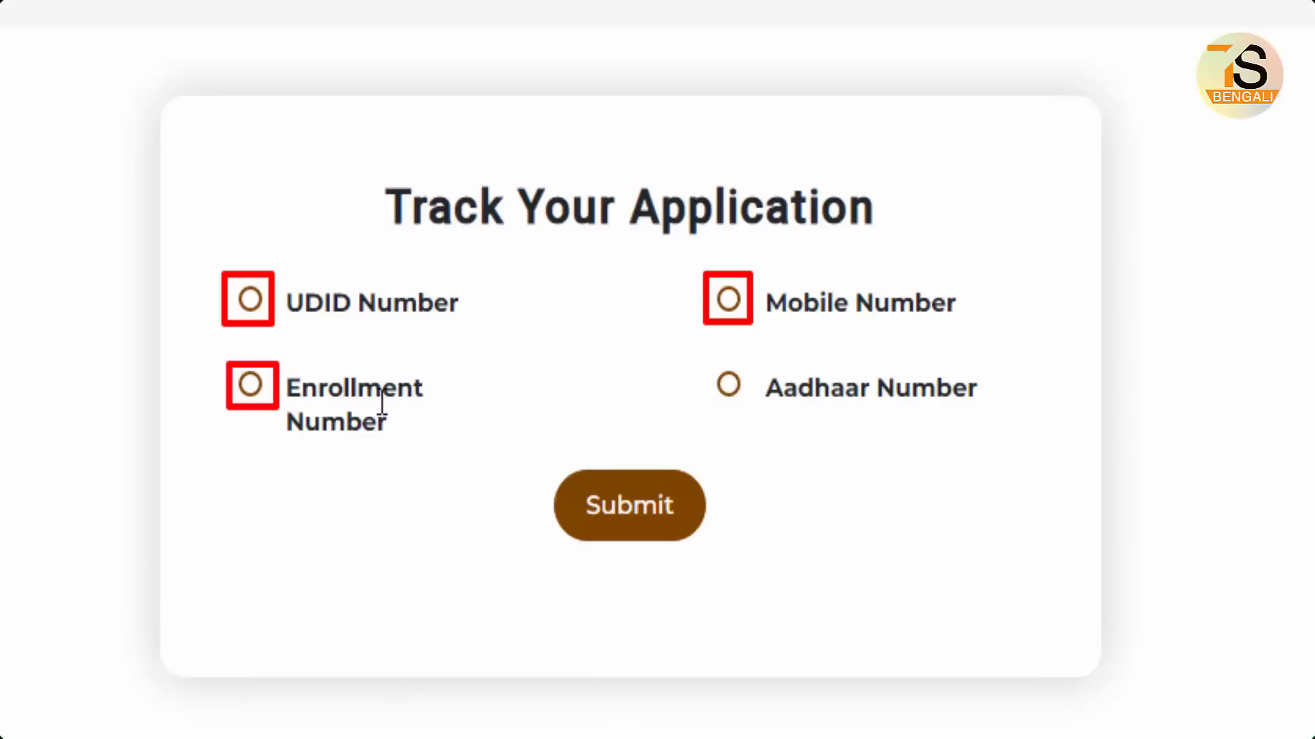
Step: Select the Aadhaar Number tracking option, then return to the portal home page
{"action": "left_click", "coordinate": [729, 381]}
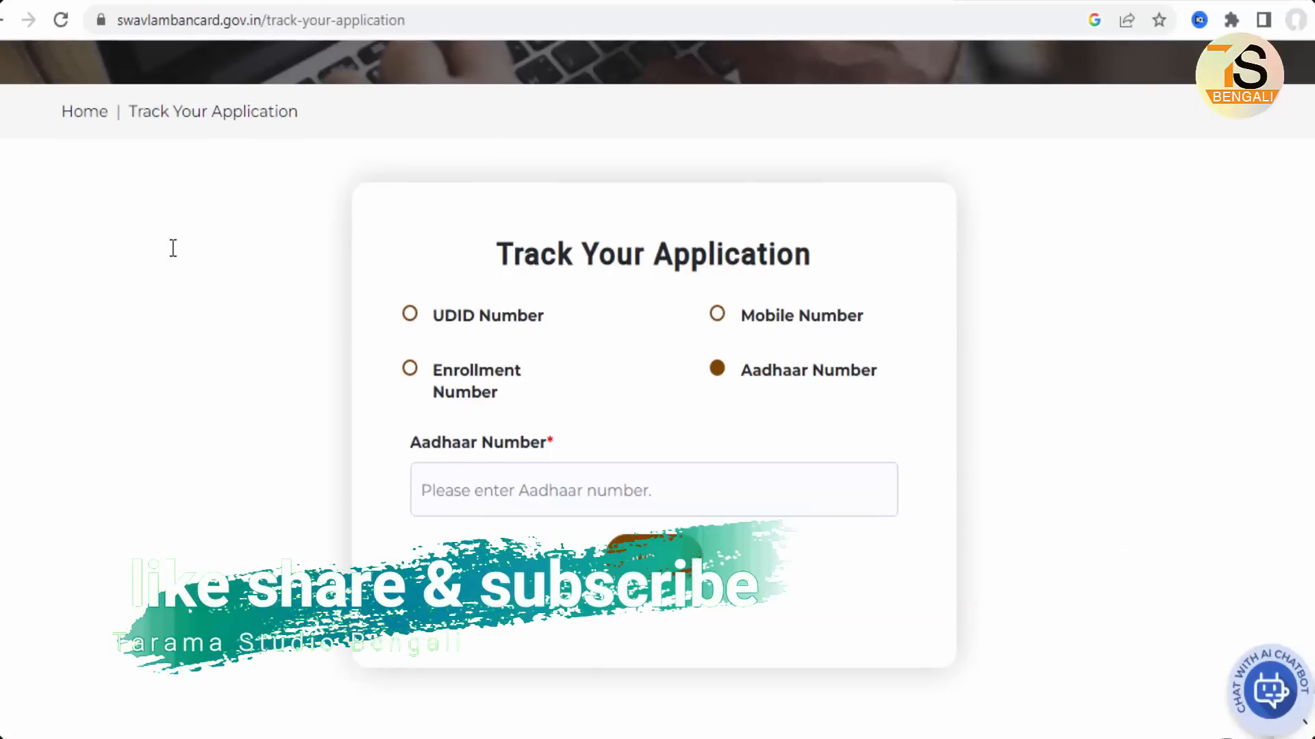
{"action": "scroll", "coordinate": [183, 304], "scroll_direction": "up", "scroll_amount": 5}
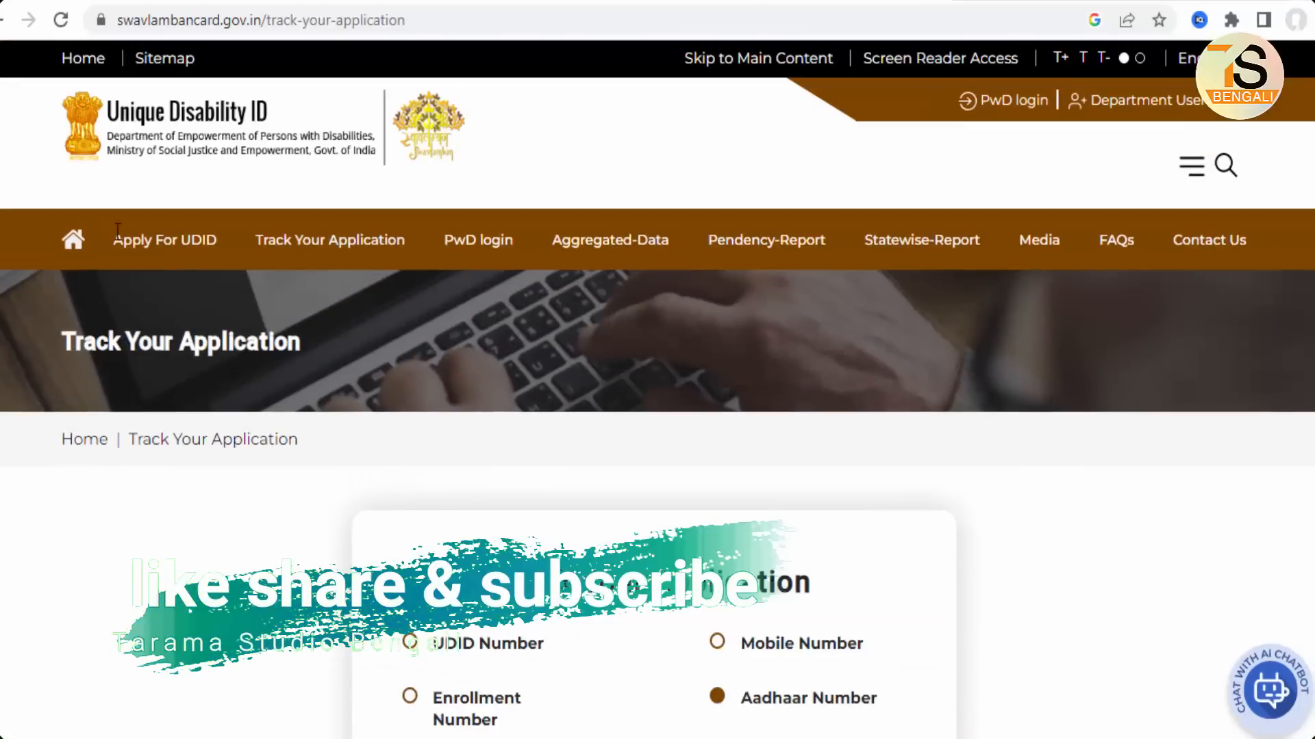
{"action": "left_click", "coordinate": [73, 240]}
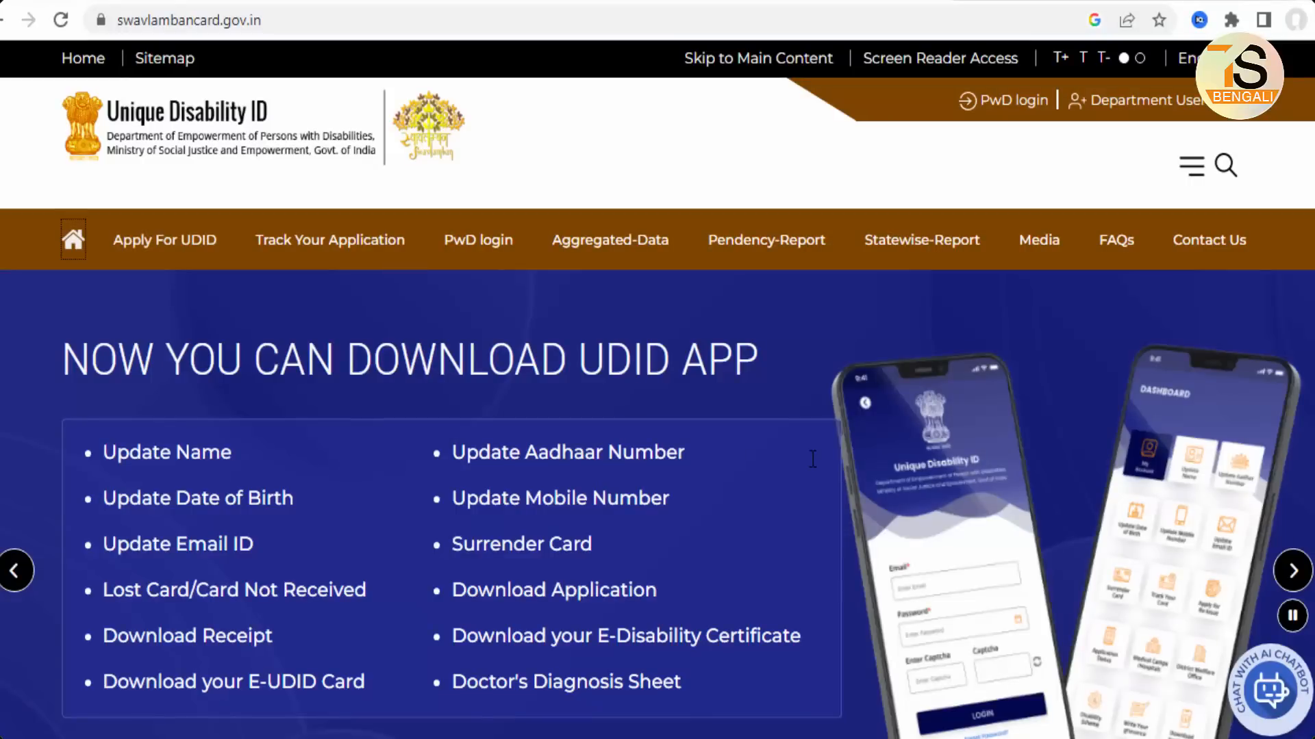